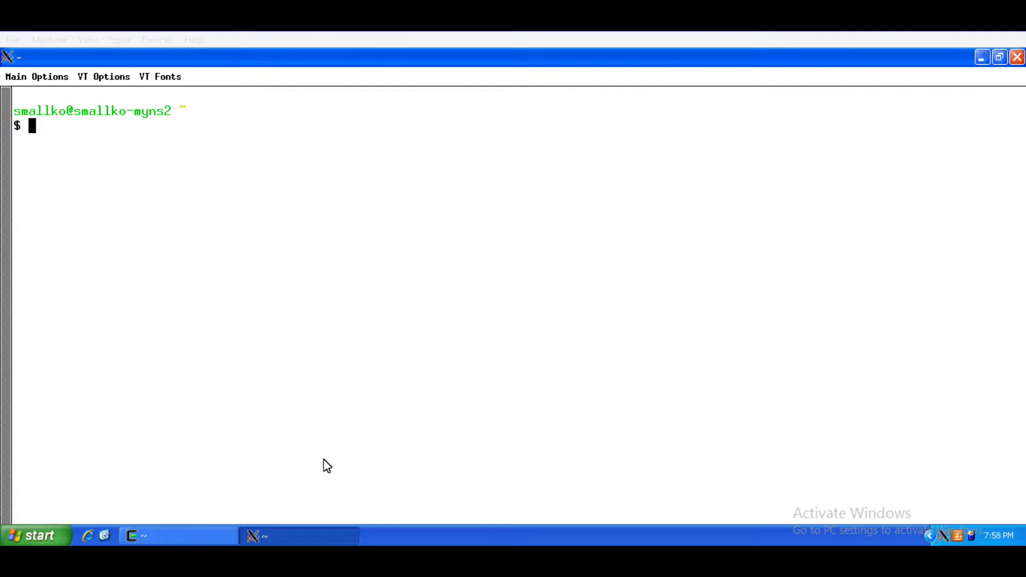
Step: Type the gnuplot command at the Cygwin $ prompt
{"action": "type", "text": "gnuplot"}
Step: Launch gnuplot and begin typing a plot command at the gnuplot> prompt
{"action": "key", "text": "Return"}
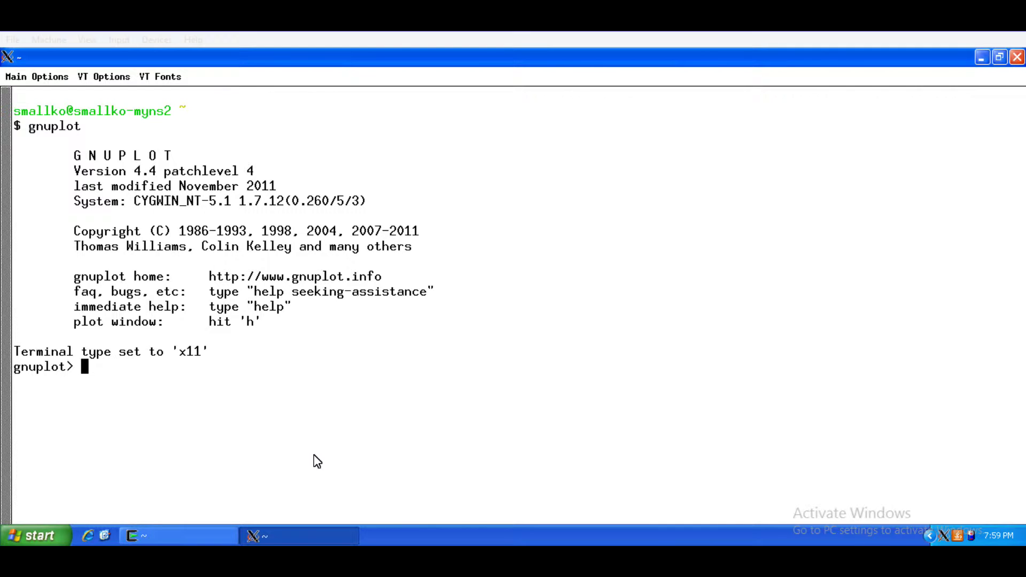
{"action": "type", "text": "plot"}
Step: Plot sin(x) over the default -10 to 10 range, then close the graph window
{"action": "type", "text": "sin(x)"}
{"action": "key", "text": "Return"}
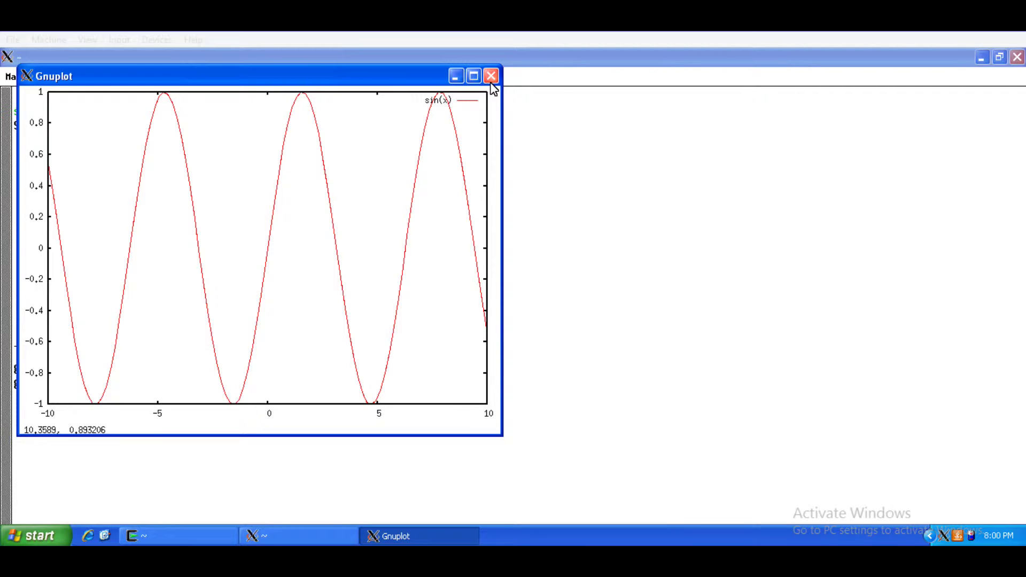
{"action": "left_click", "coordinate": [491, 77]}
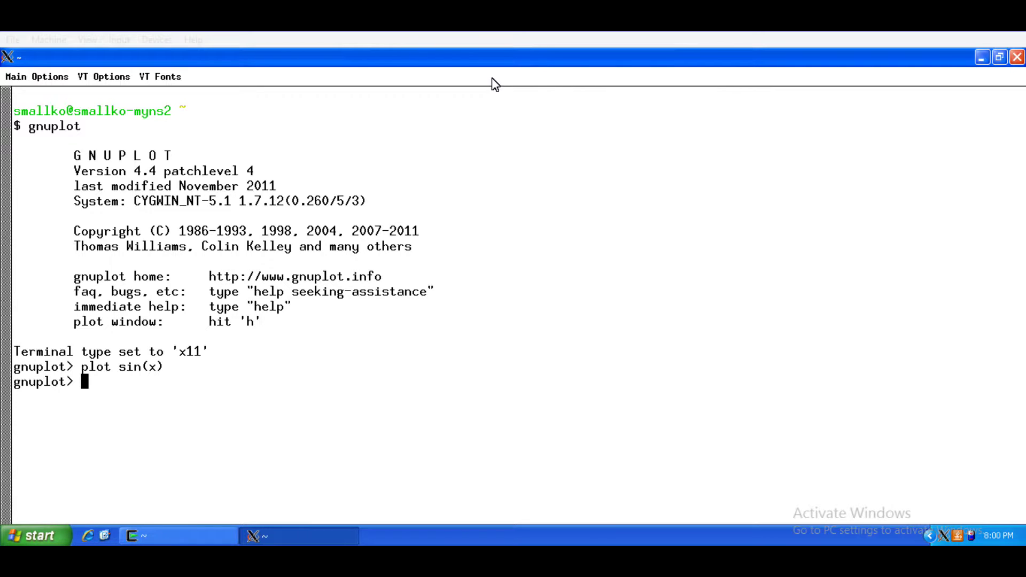
Step: Extend the recalled command to plot sin(x), log(x), exp(x) together, then close the graph
{"action": "key", "text": "Up"}
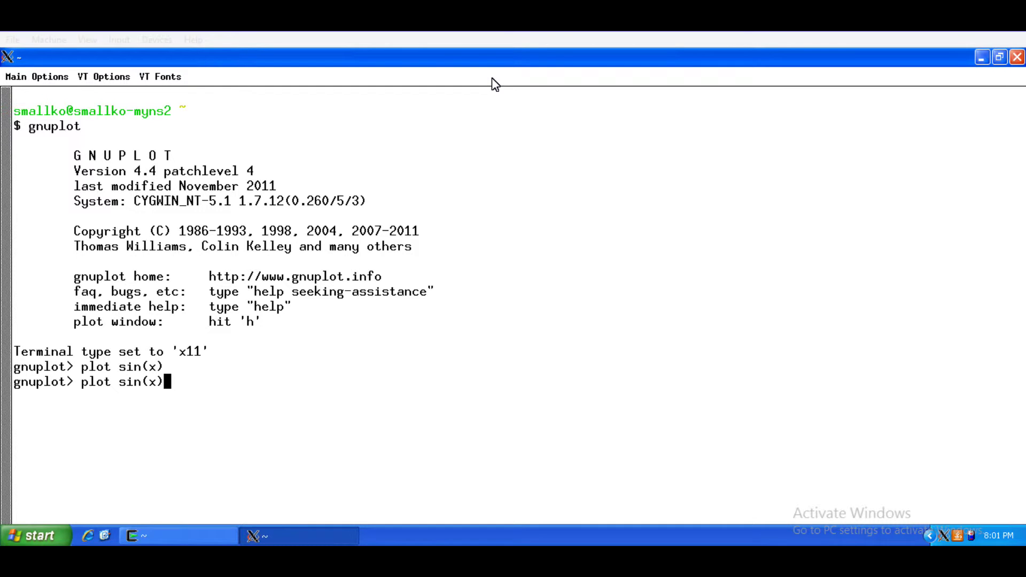
{"action": "type", "text": ","}
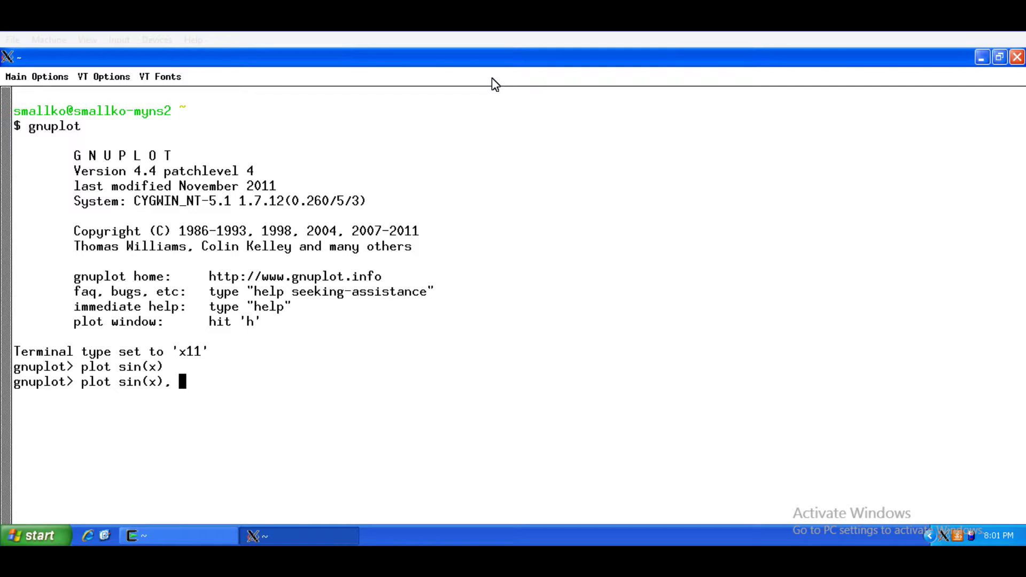
{"action": "type", "text": "log"}
{"action": "key", "text": "BackSpace"}
{"action": "type", "text": "(x), a"}
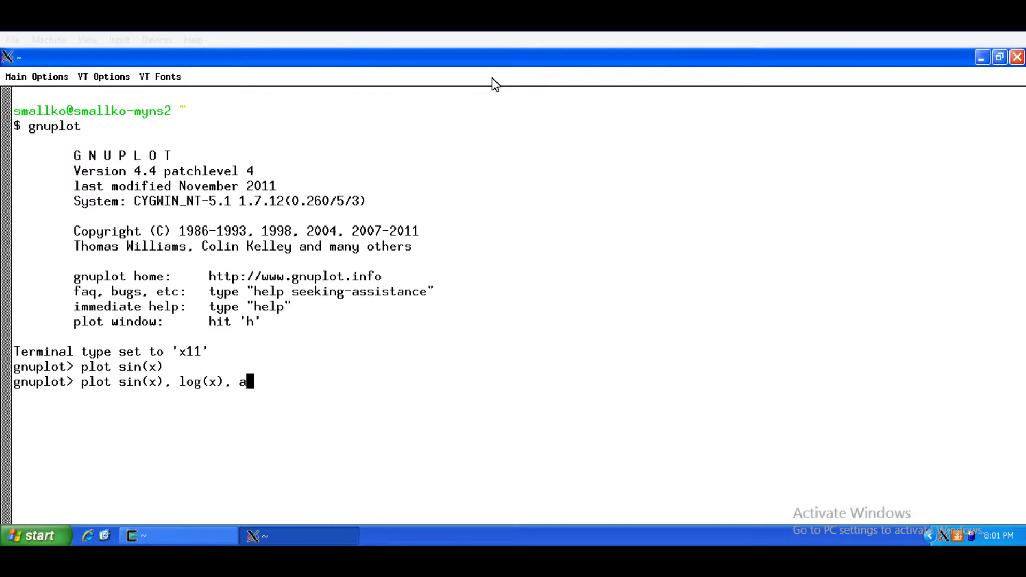
{"action": "key", "text": "BackSpace"}
{"action": "type", "text": "exp(x)"}
{"action": "key", "text": "Return"}
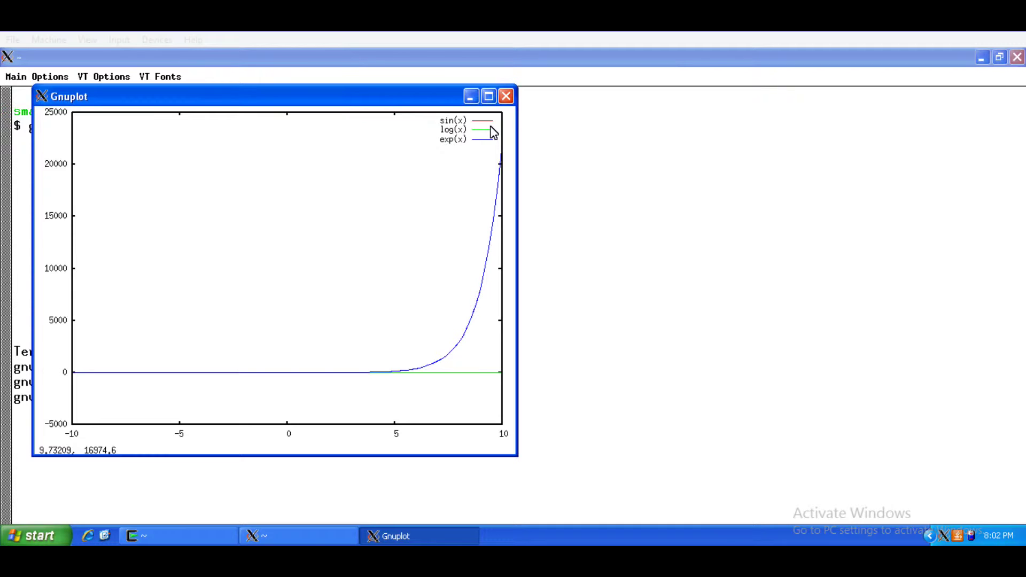
{"action": "left_click", "coordinate": [505, 98]}
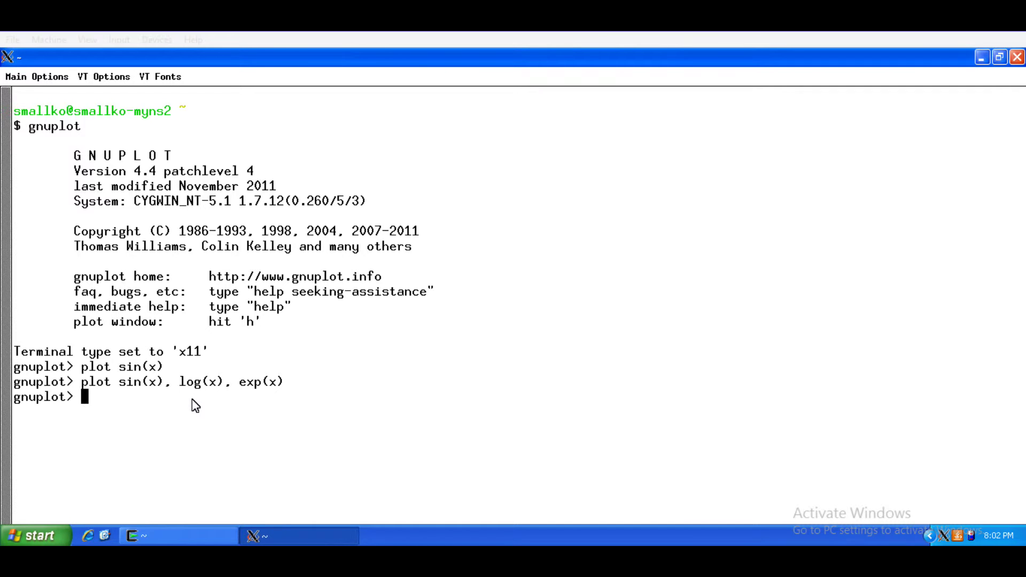
Step: Replace exp(x) with abs(x), plot sin, log and abs together, then close the graph
{"action": "key", "text": "Up"}
{"action": "key", "text": "BackSpace"}
{"action": "key", "text": "BackSpace"}
{"action": "key", "text": "BackSpace"}
{"action": "key", "text": "BackSpace"}
{"action": "key", "text": "BackSpace"}
{"action": "key", "text": "BackSpace"}
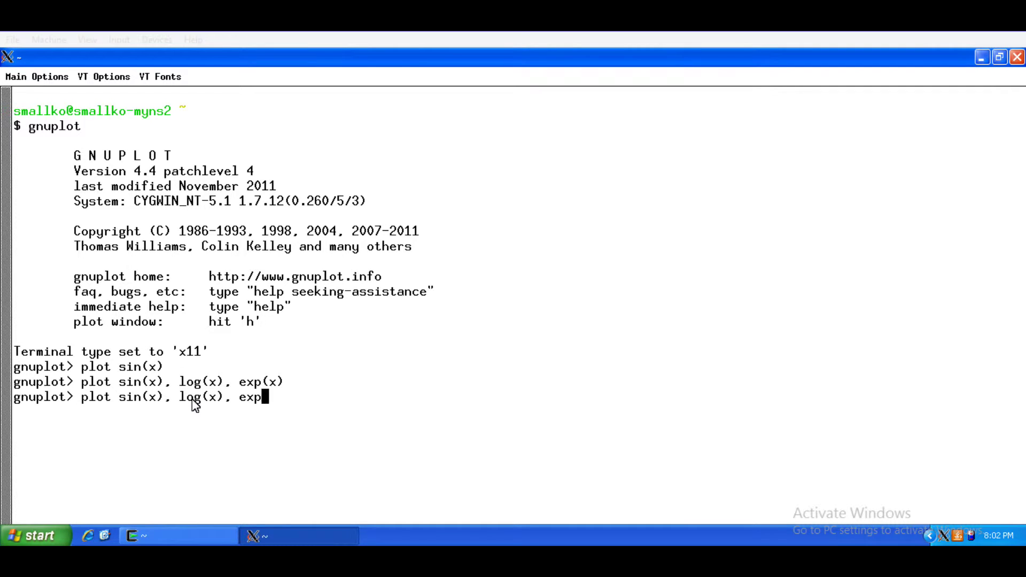
{"action": "type", "text": "abs(x)"}
{"action": "key", "text": "Return"}
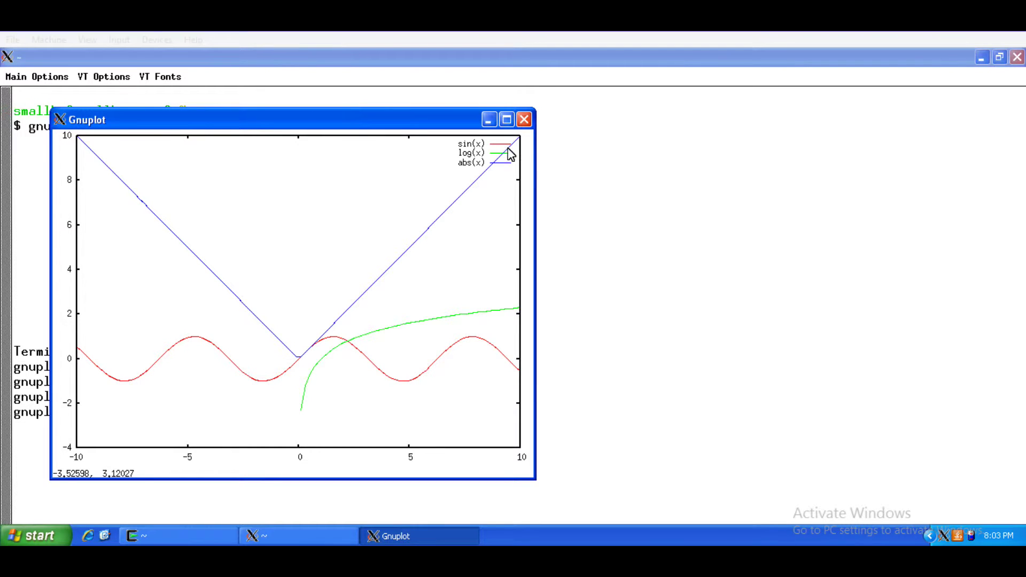
{"action": "left_click", "coordinate": [524, 124]}
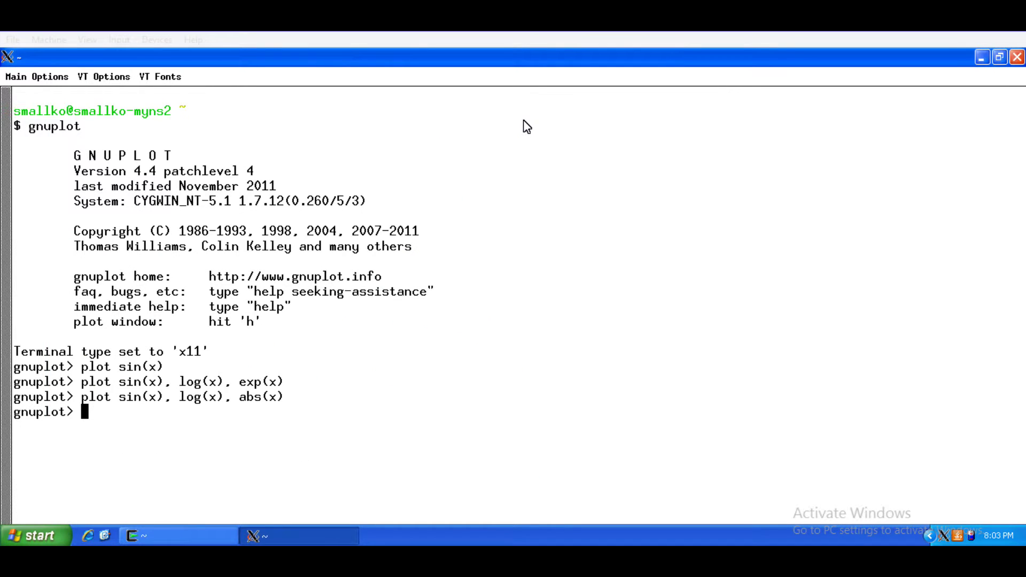
Step: Replot with abs(x) coloured black using lc rgb 'black', then minimize the graph window
{"action": "key", "text": "Up"}
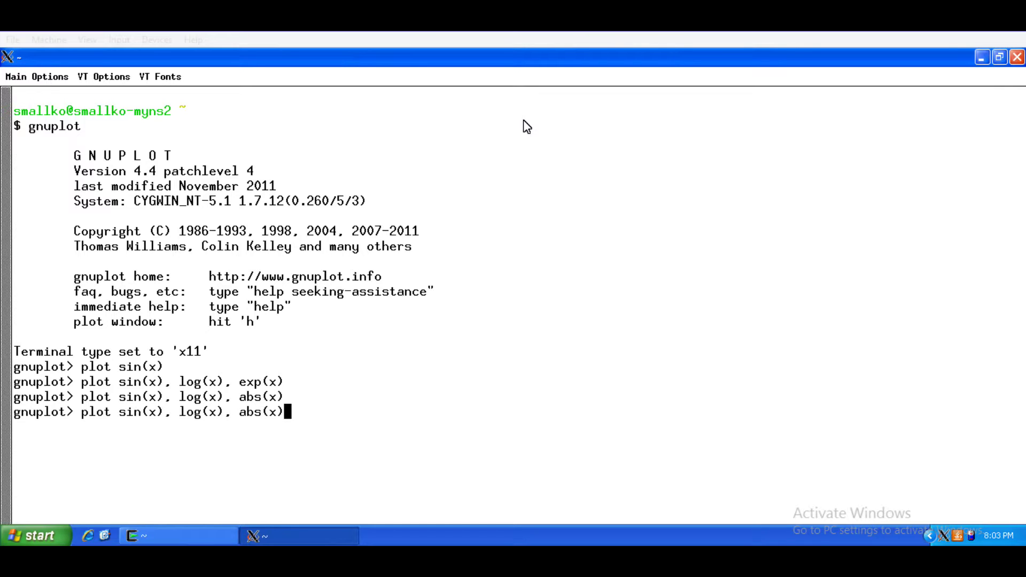
{"action": "key", "text": "Left"}
{"action": "key", "text": "Left"}
{"action": "key", "text": "Right"}
{"action": "key", "text": "Right"}
{"action": "type", "text": "lc rgb"}
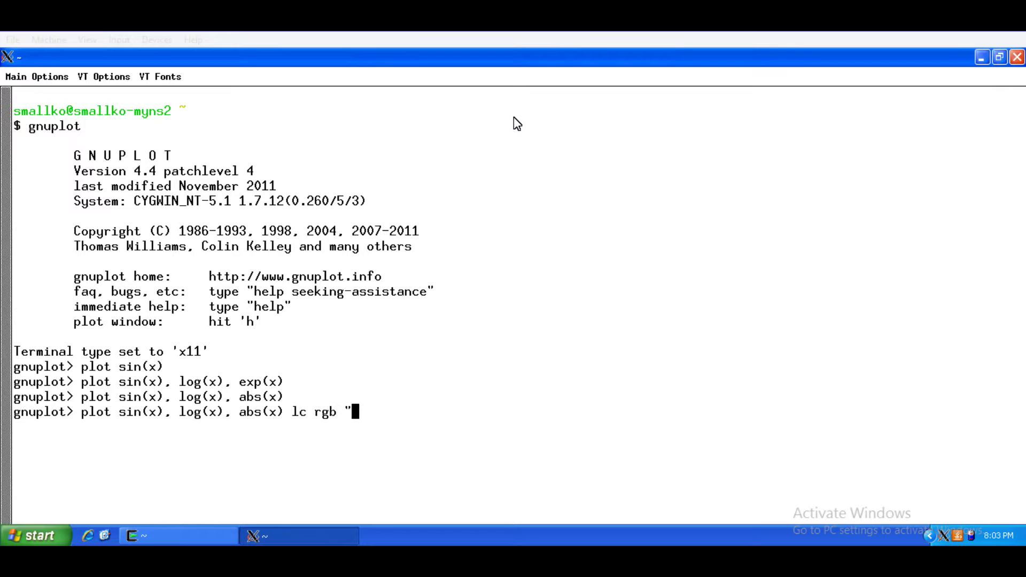
{"action": "type", "text": " 'yello"}
{"action": "key", "text": "BackSpace"}
{"action": "key", "text": "BackSpace"}
{"action": "key", "text": "BackSpace"}
{"action": "key", "text": "BackSpace"}
{"action": "key", "text": "BackSpace"}
{"action": "type", "text": "black'"}
{"action": "key", "text": "Return"}
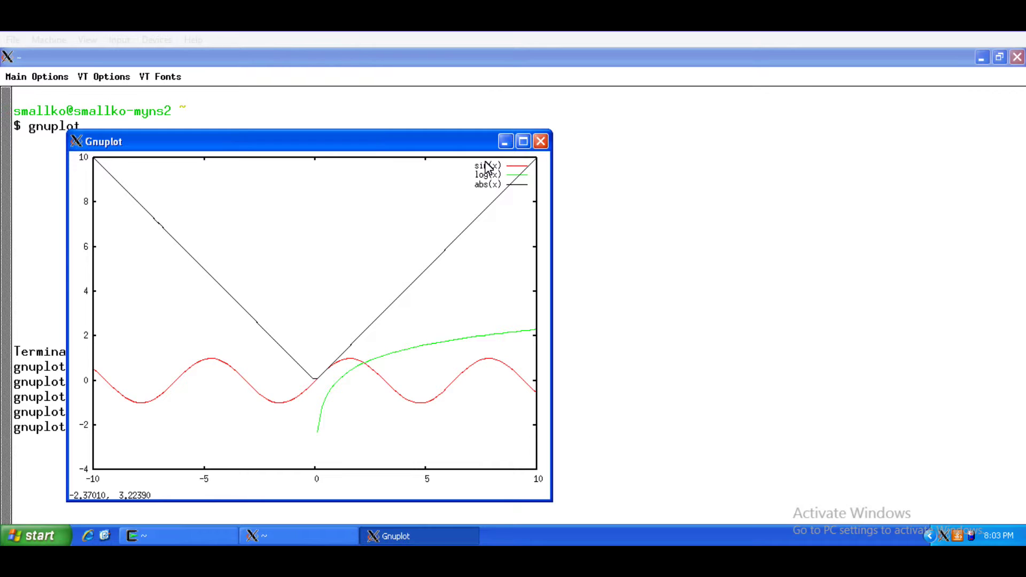
{"action": "left_click", "coordinate": [502, 141]}
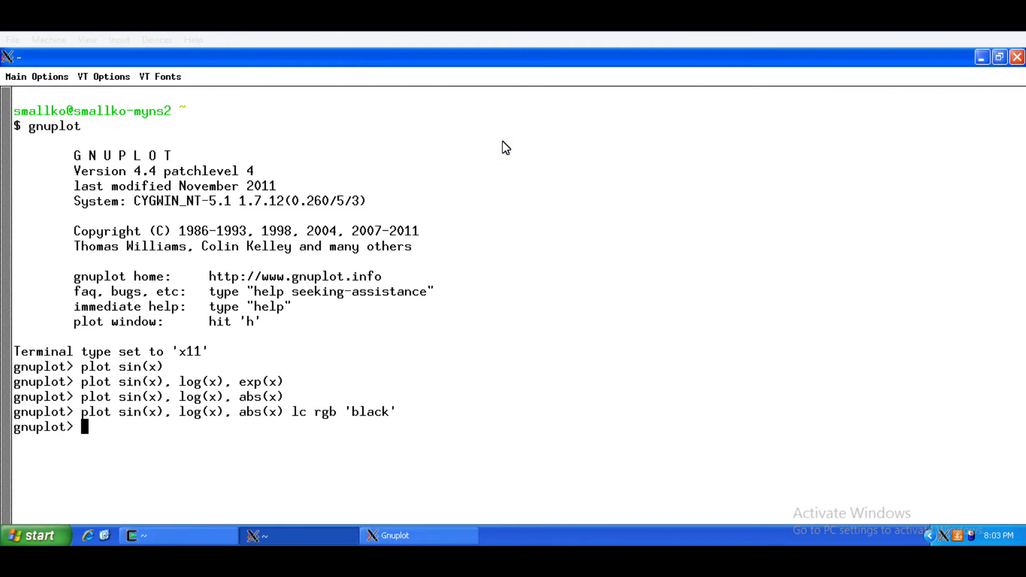
Step: Replot with log(x) in purple via lc rgb 'purple', then put the graph window away
{"action": "key", "text": "Up"}
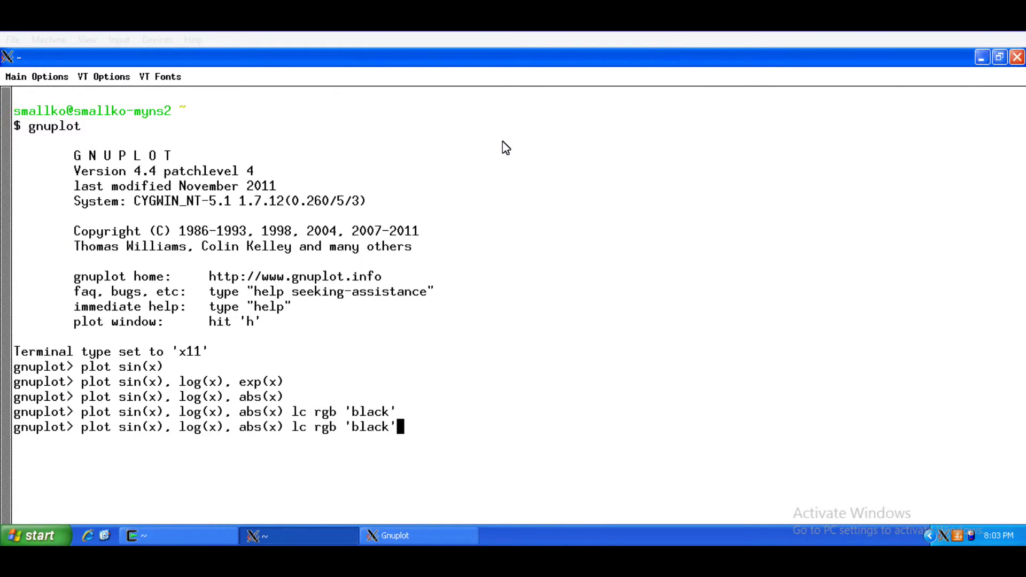
{"action": "key", "text": "Left"}
{"action": "key", "text": "Left"}
{"action": "key", "text": "Left"}
{"action": "key", "text": "Left"}
{"action": "key", "text": "Left"}
{"action": "key", "text": "Left"}
{"action": "key", "text": "Left"}
{"action": "key", "text": "Left"}
{"action": "key", "text": "Left"}
{"action": "key", "text": "Left"}
{"action": "key", "text": "Left"}
{"action": "key", "text": "Left"}
{"action": "key", "text": "Left"}
{"action": "key", "text": "Left"}
{"action": "key", "text": "Left"}
{"action": "key", "text": "Left"}
{"action": "key", "text": "Left"}
{"action": "key", "text": "Left"}
{"action": "key", "text": "Left"}
{"action": "key", "text": "Left"}
{"action": "key", "text": "Left"}
{"action": "key", "text": "Left"}
{"action": "type", "text": "lc "}
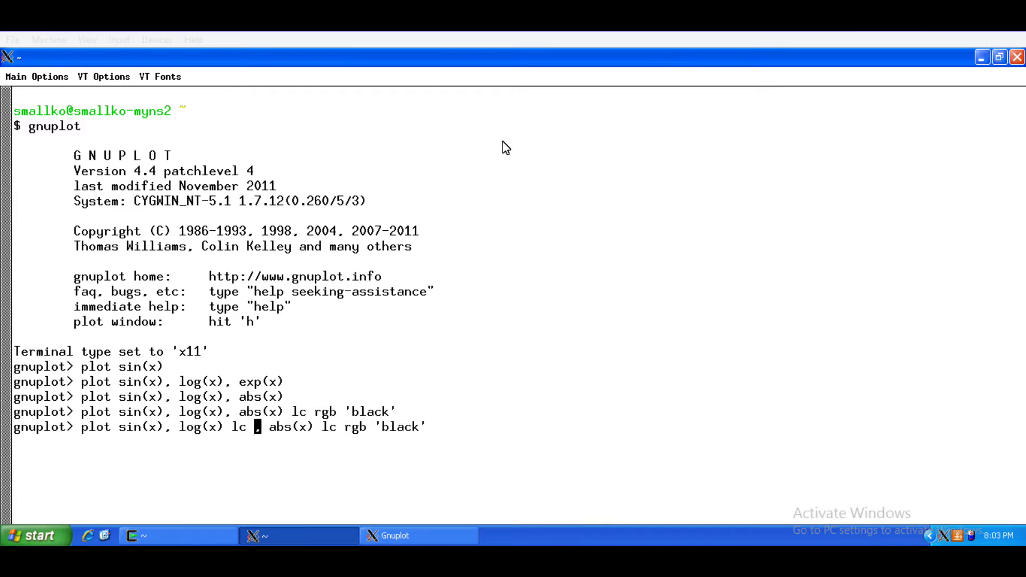
{"action": "type", "text": "rgb"}
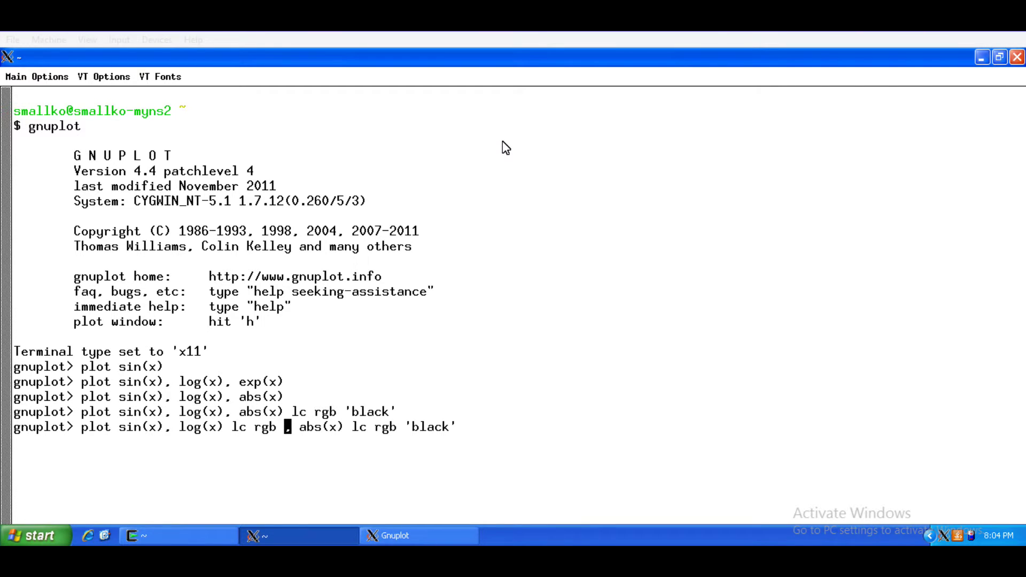
{"action": "type", "text": " 'pu"}
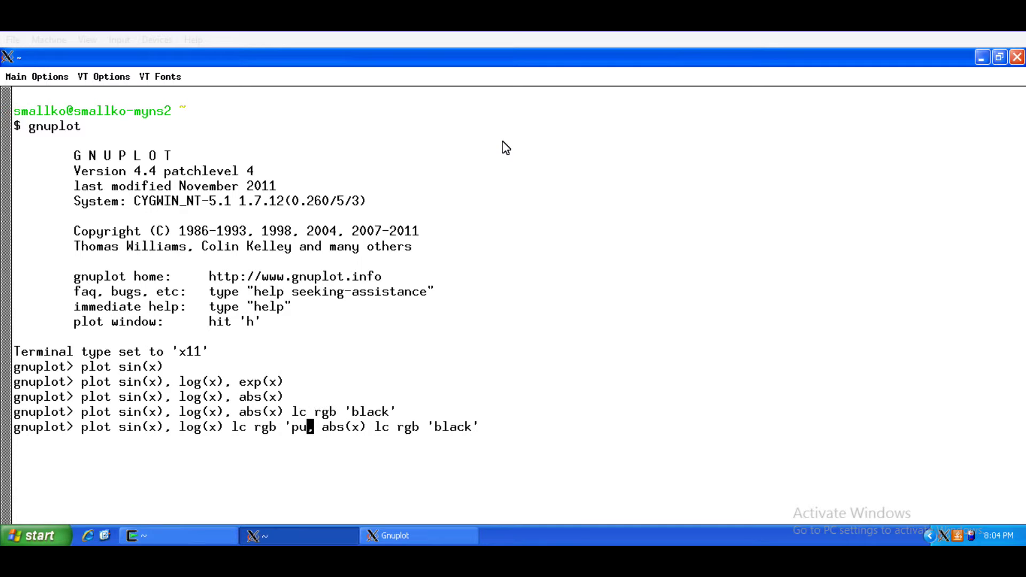
{"action": "type", "text": "rple'"}
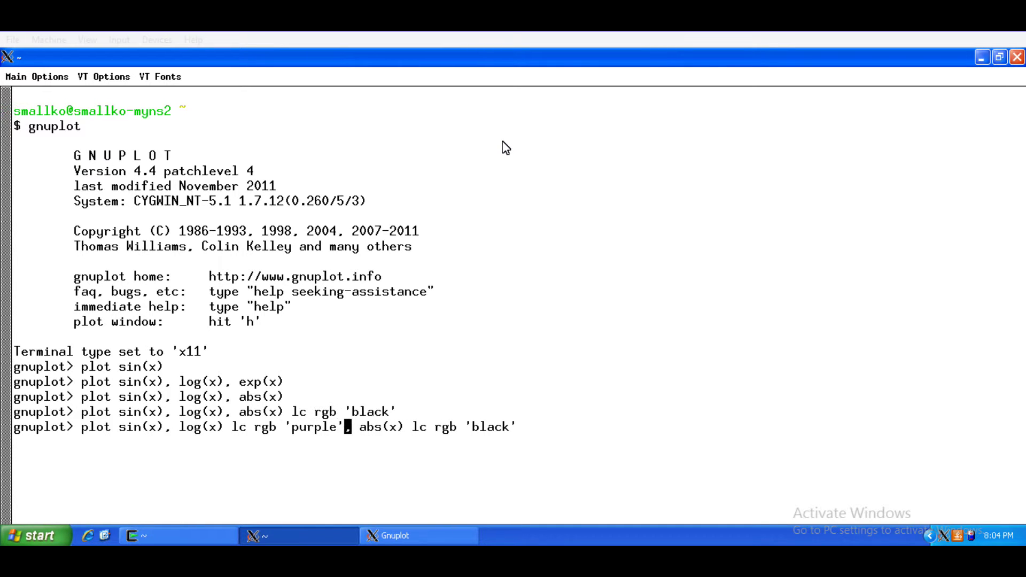
{"action": "key", "text": "Return"}
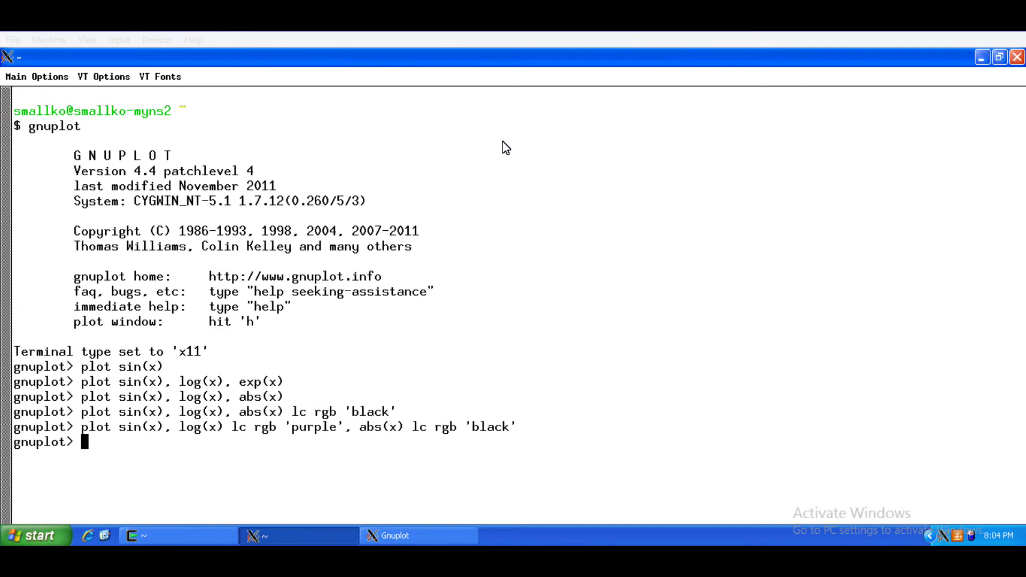
{"action": "left_click", "coordinate": [447, 540]}
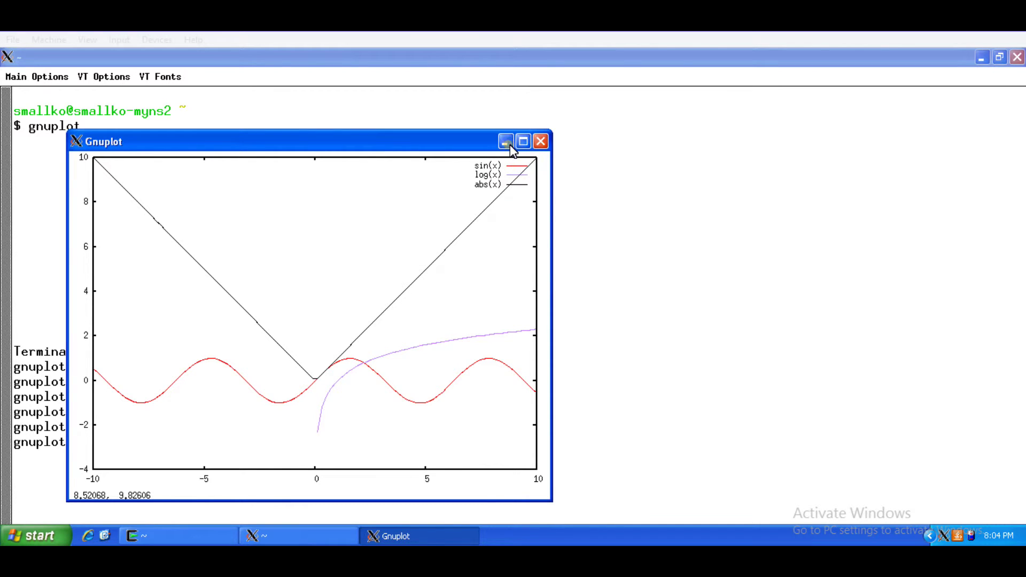
{"action": "left_click", "coordinate": [508, 144]}
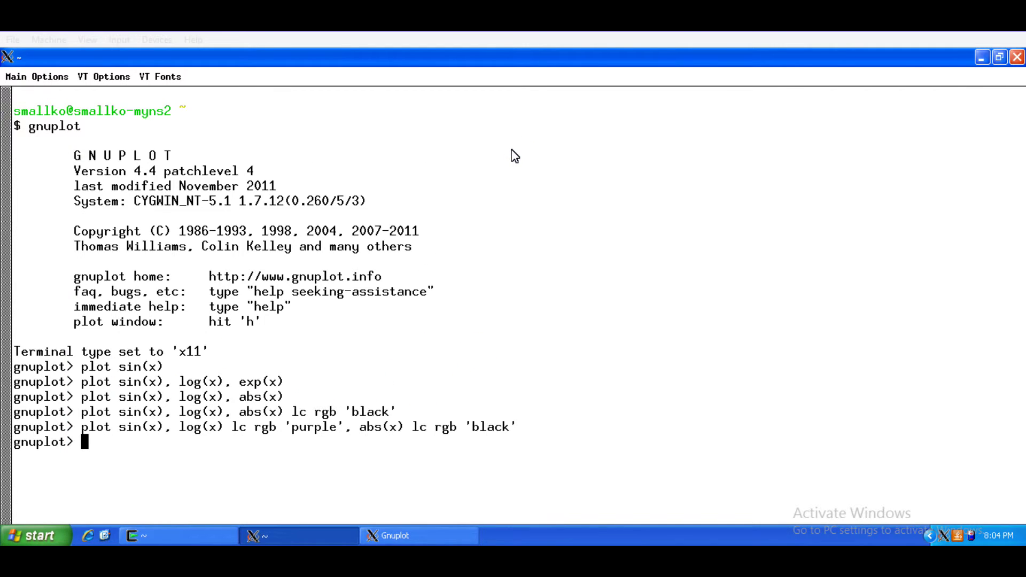
Step: Recall the plot command with the cursor positioned right after sin(x)
{"action": "key", "text": "Up"}
{"action": "key", "text": "Left"}
{"action": "key", "text": "Left"}
{"action": "key", "text": "Left"}
{"action": "key", "text": "Left"}
{"action": "key", "text": "Left"}
{"action": "key", "text": "Left"}
{"action": "key", "text": "Left"}
{"action": "key", "text": "Left"}
{"action": "key", "text": "Left"}
{"action": "key", "text": "Left"}
{"action": "key", "text": "Left"}
{"action": "key", "text": "Left"}
{"action": "key", "text": "Left"}
{"action": "key", "text": "Left"}
{"action": "key", "text": "Left"}
{"action": "key", "text": "Left"}
{"action": "key", "text": "Left"}
{"action": "key", "text": "Left"}
{"action": "key", "text": "Left"}
{"action": "key", "text": "Left"}
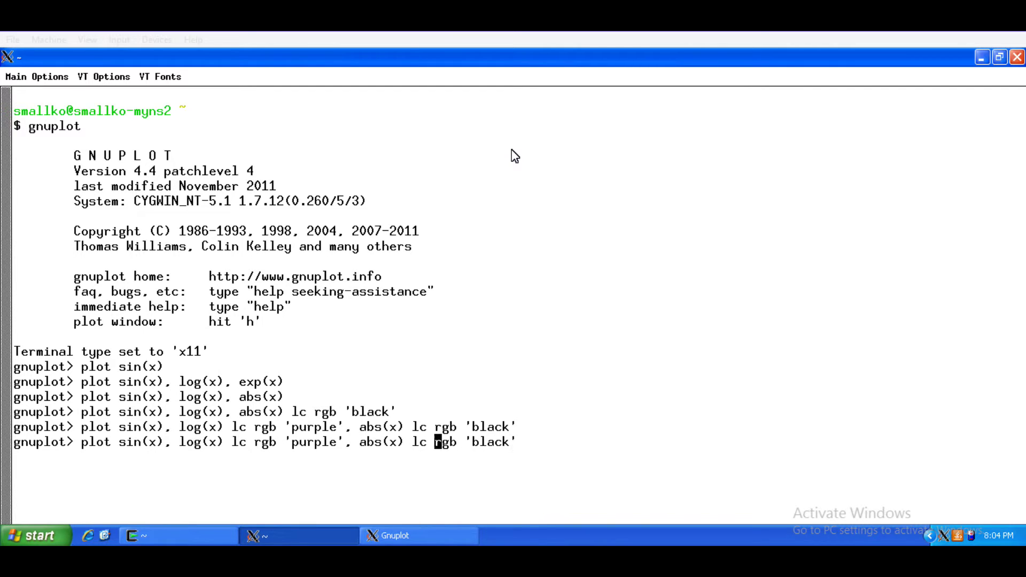
{"action": "key", "text": "Left"}
{"action": "key", "text": "Left"}
{"action": "key", "text": "Left"}
{"action": "key", "text": "Left"}
{"action": "key", "text": "Left"}
{"action": "key", "text": "Left"}
{"action": "key", "text": "Left"}
{"action": "key", "text": "Left"}
{"action": "key", "text": "Left"}
{"action": "key", "text": "Left"}
{"action": "key", "text": "Left"}
{"action": "key", "text": "Left"}
{"action": "key", "text": "Left"}
{"action": "key", "text": "Left"}
{"action": "key", "text": "Left"}
{"action": "key", "text": "Left"}
{"action": "key", "text": "Left"}
{"action": "key", "text": "Left"}
{"action": "key", "text": "Left"}
{"action": "key", "text": "Left"}
Step: Add titles ' Sine Function and Log Function to sin(x) and log(x); gnuplot reports "';' expected"
{"action": "type", "text": "tir"}
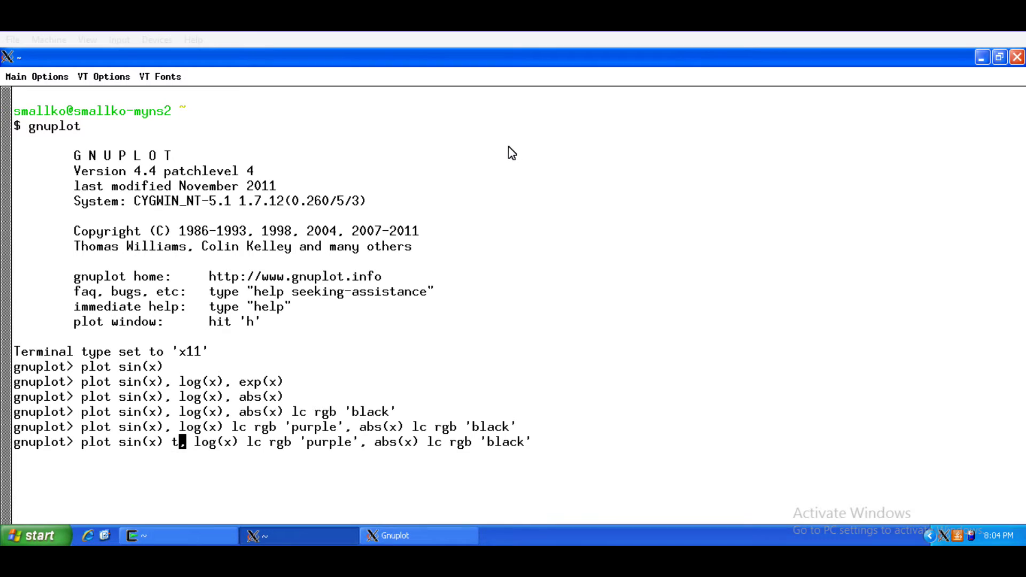
{"action": "key", "text": "BackSpace"}
{"action": "type", "text": "tle"}
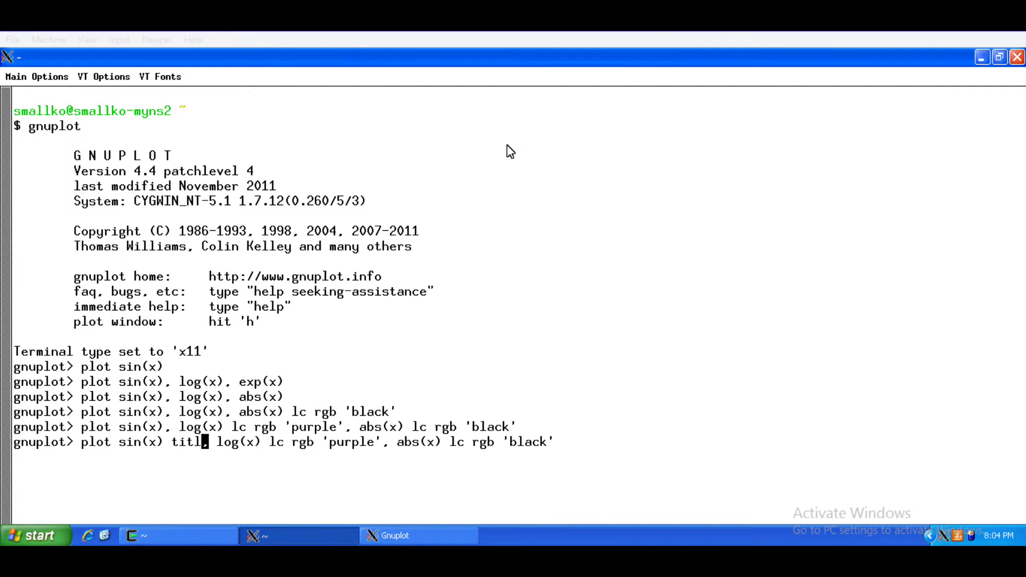
{"action": "type", "text": " ' "}
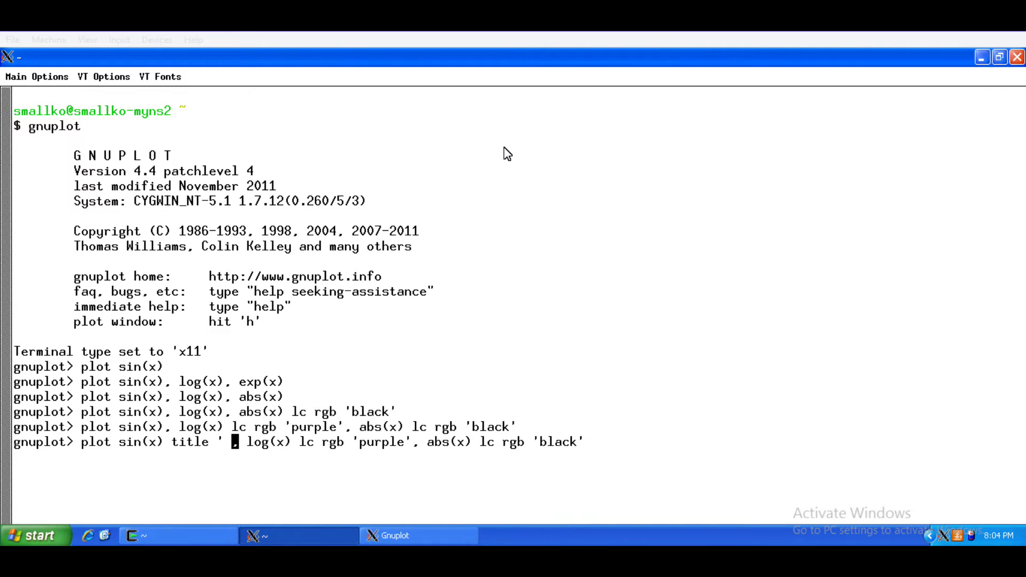
{"action": "type", "text": "Sine "}
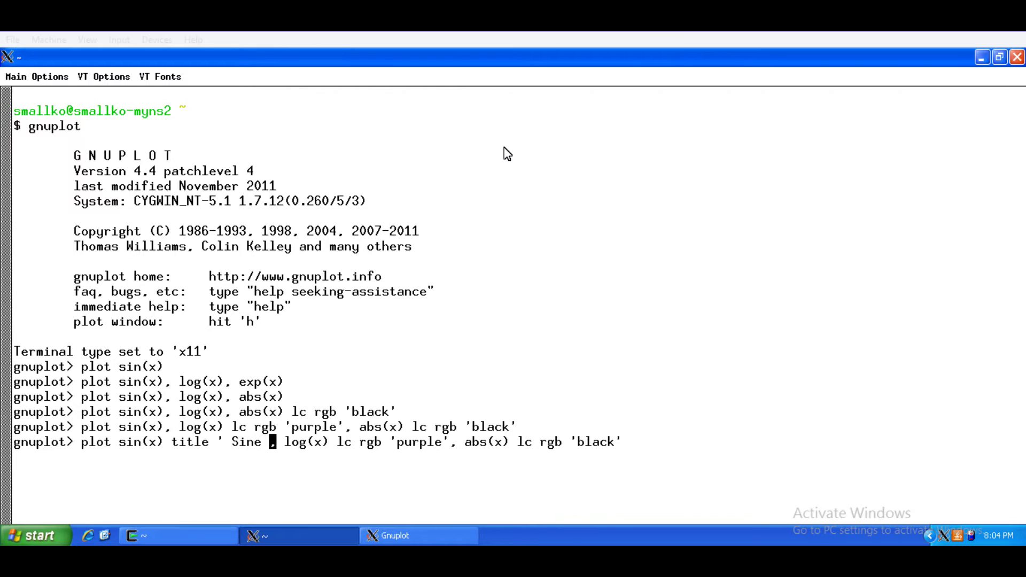
{"action": "type", "text": "Functi"}
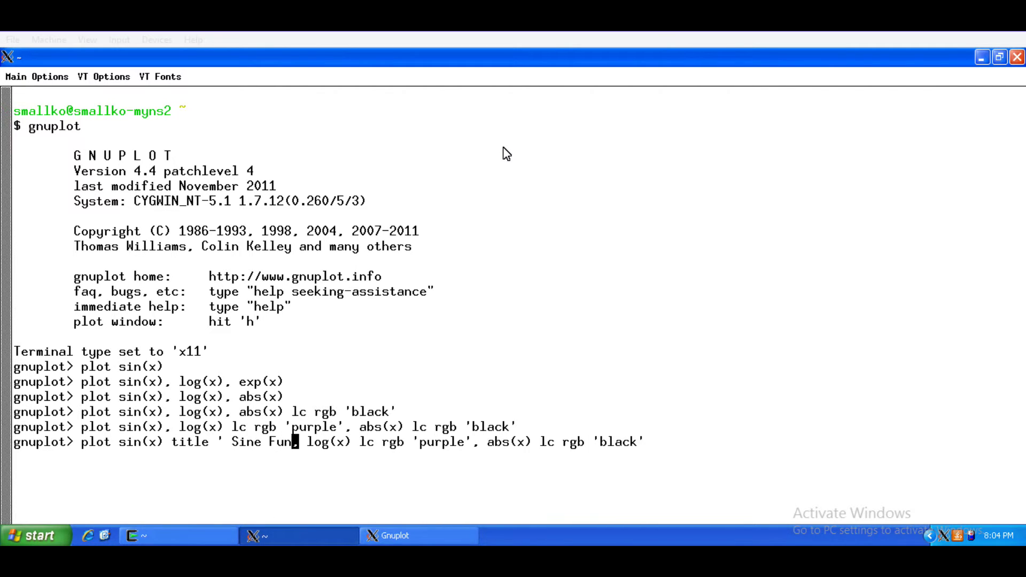
{"action": "type", "text": "on"}
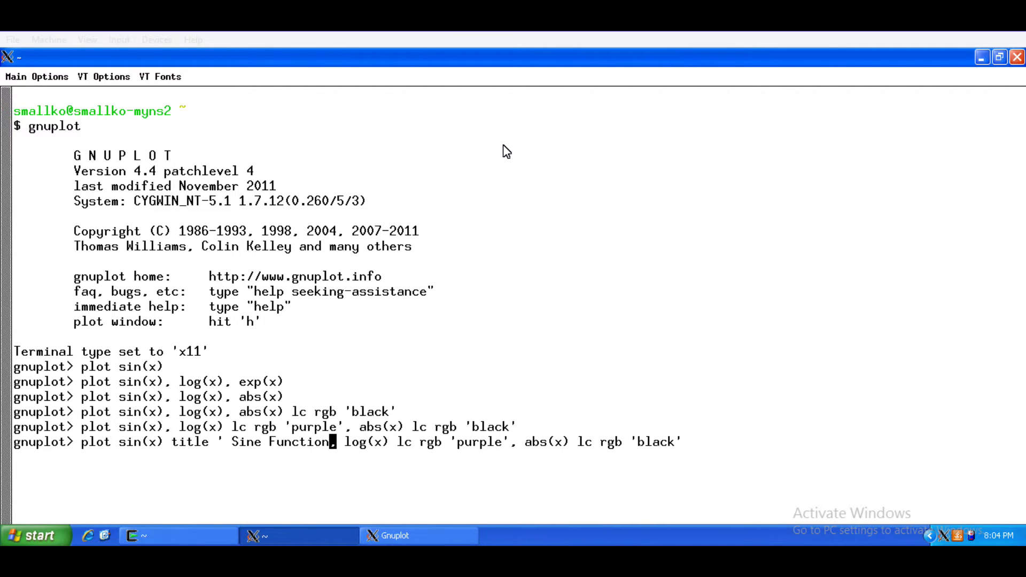
{"action": "key", "text": "Right"}
{"action": "key", "text": "Right"}
{"action": "key", "text": "Right"}
{"action": "key", "text": "Right"}
{"action": "key", "text": "Right"}
{"action": "key", "text": "Right"}
{"action": "key", "text": "Right"}
{"action": "key", "text": "Right"}
{"action": "key", "text": "Right"}
{"action": "key", "text": "Left"}
{"action": "type", "text": "tit"}
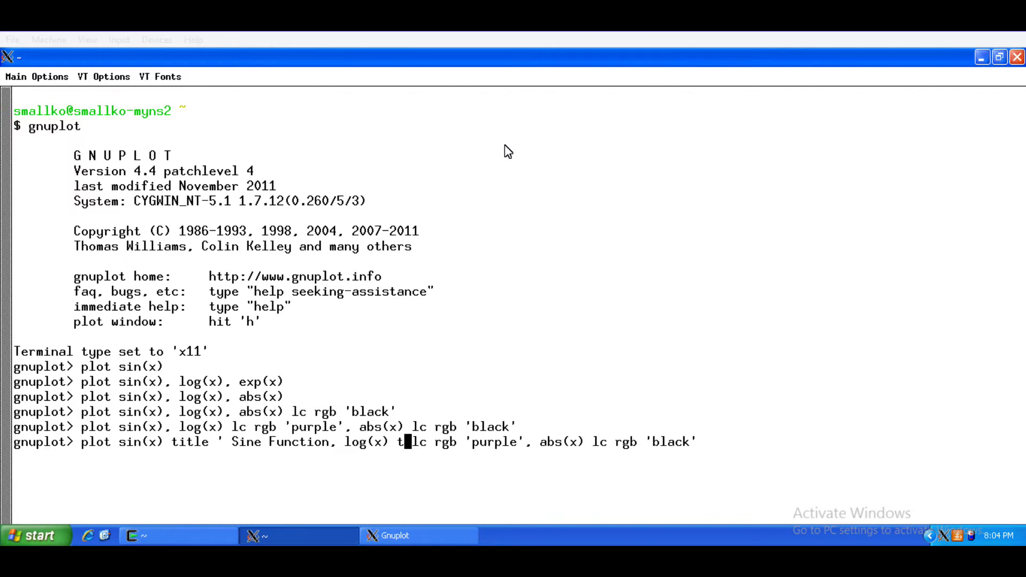
{"action": "type", "text": "le "}
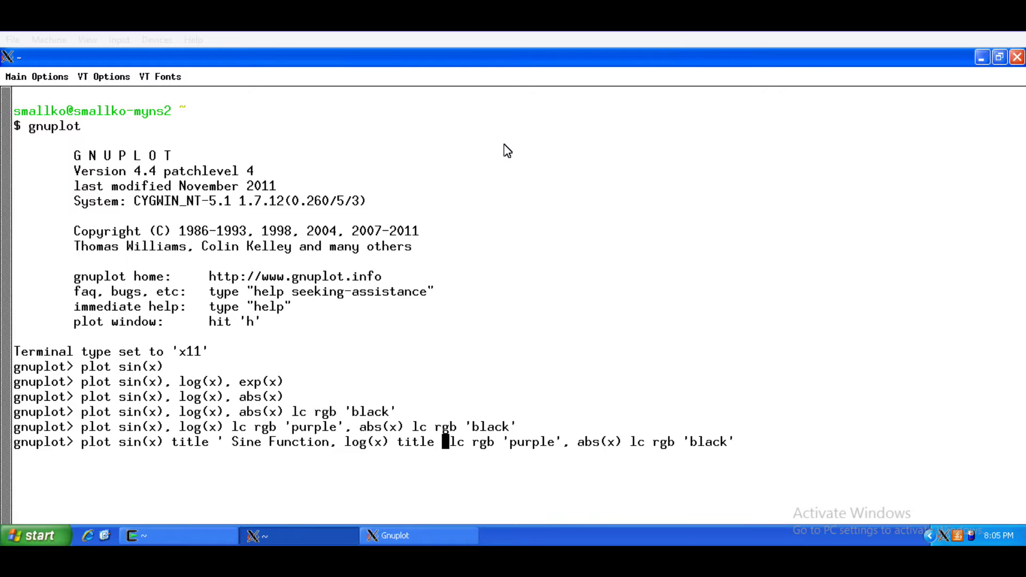
{"action": "type", "text": "lo"}
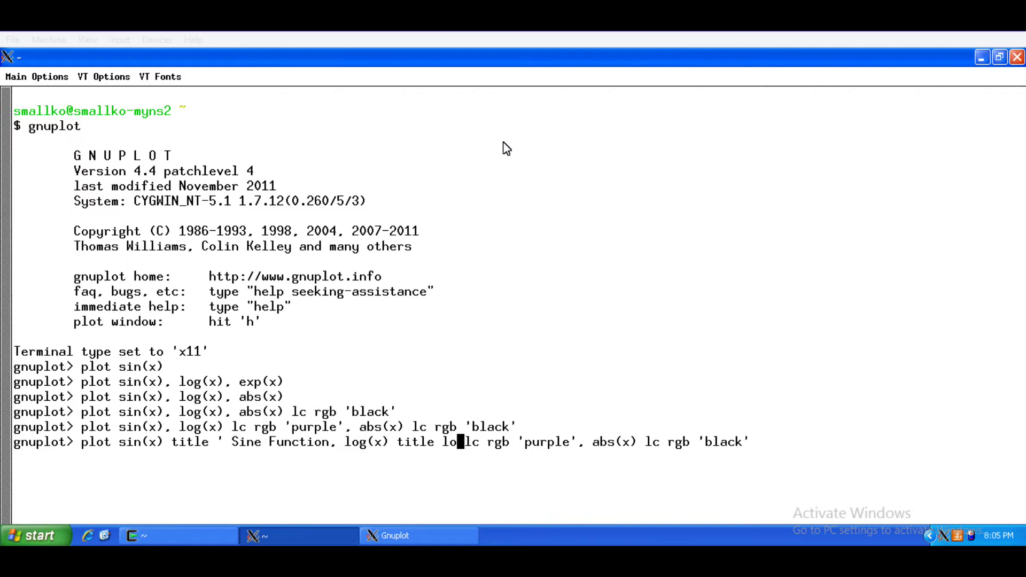
{"action": "key", "text": "BackSpace"}
{"action": "key", "text": "BackSpace"}
{"action": "type", "text": "Log F"}
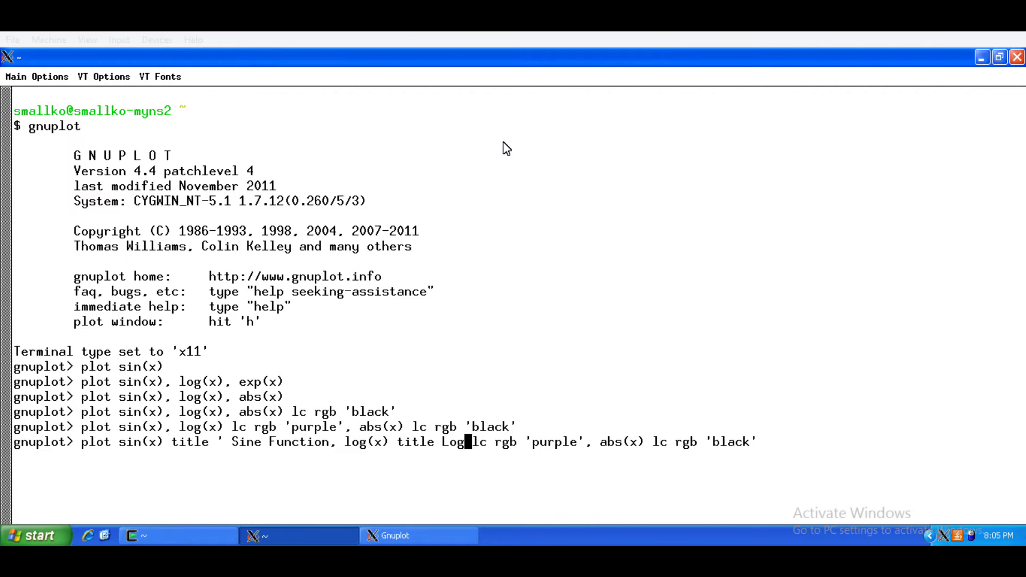
{"action": "type", "text": "unction"}
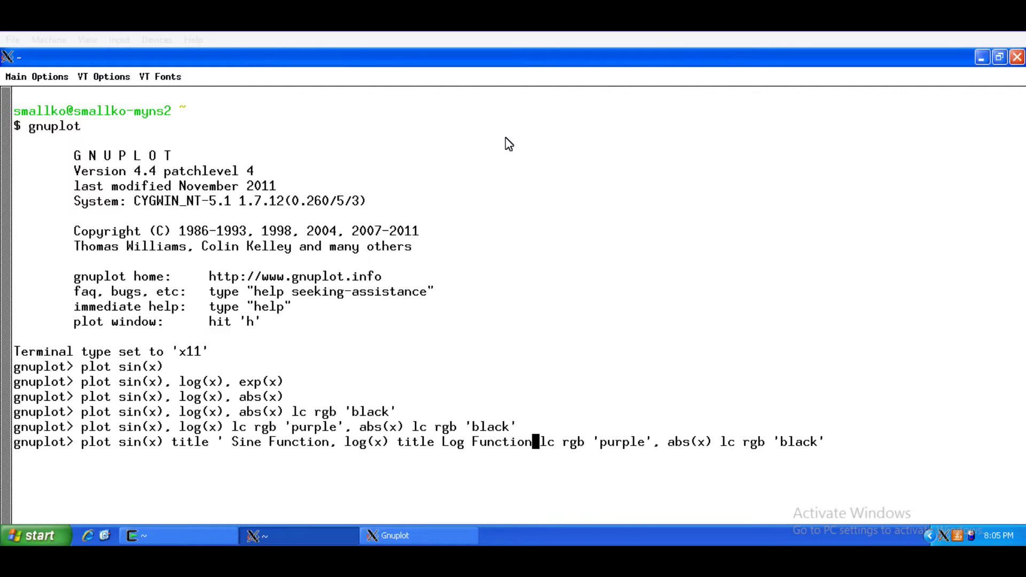
{"action": "key", "text": "Return"}
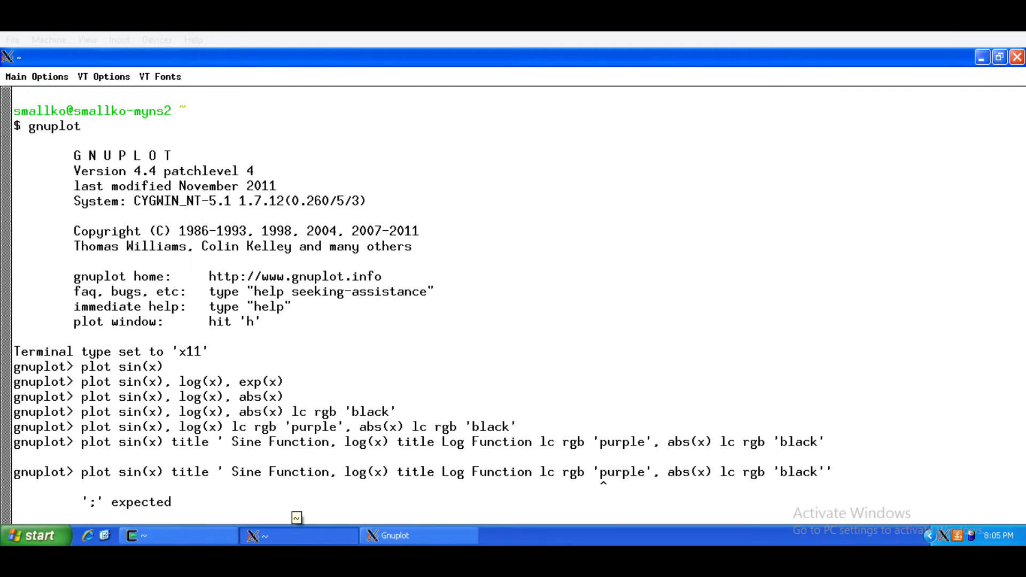
Step: Run the corrected command with titles 'Sine Function' and 'Log Function', then return to the terminal
{"action": "left_click", "coordinate": [554, 293]}
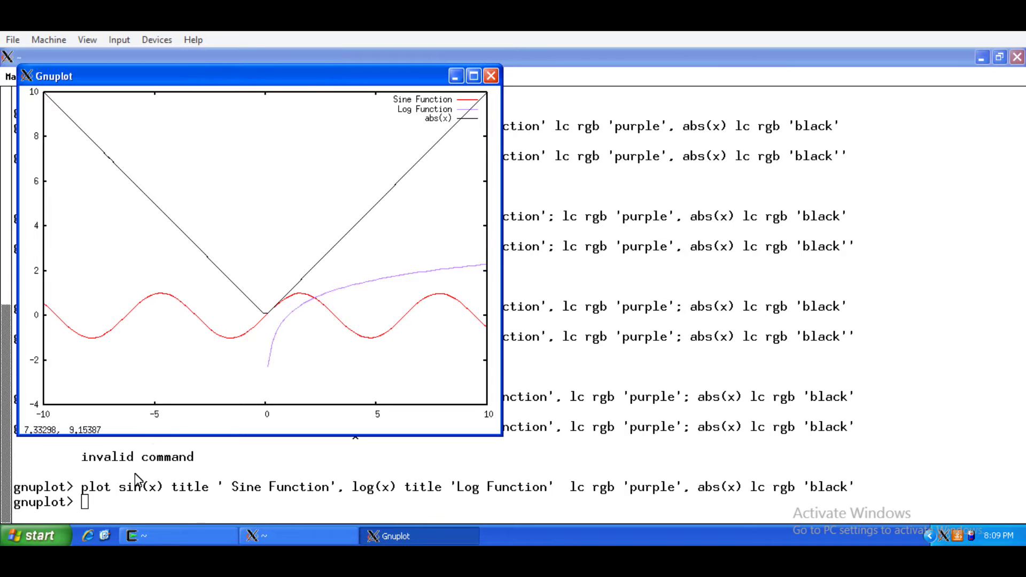
{"action": "left_click", "coordinate": [107, 514]}
Step: Set the x-axis label to 'myfunctions' with set xlabel
{"action": "type", "text": "se"}
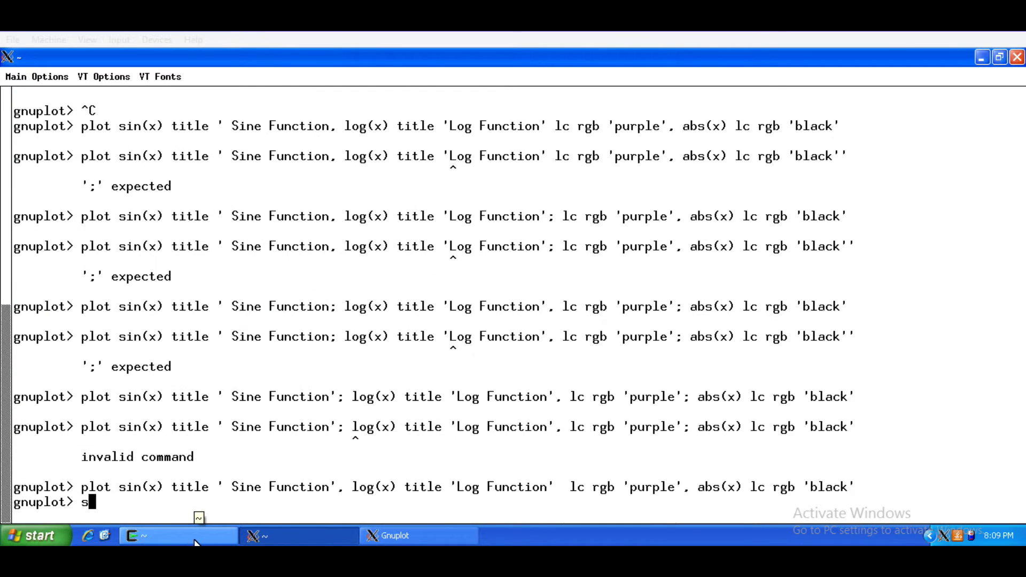
{"action": "type", "text": "t xla"}
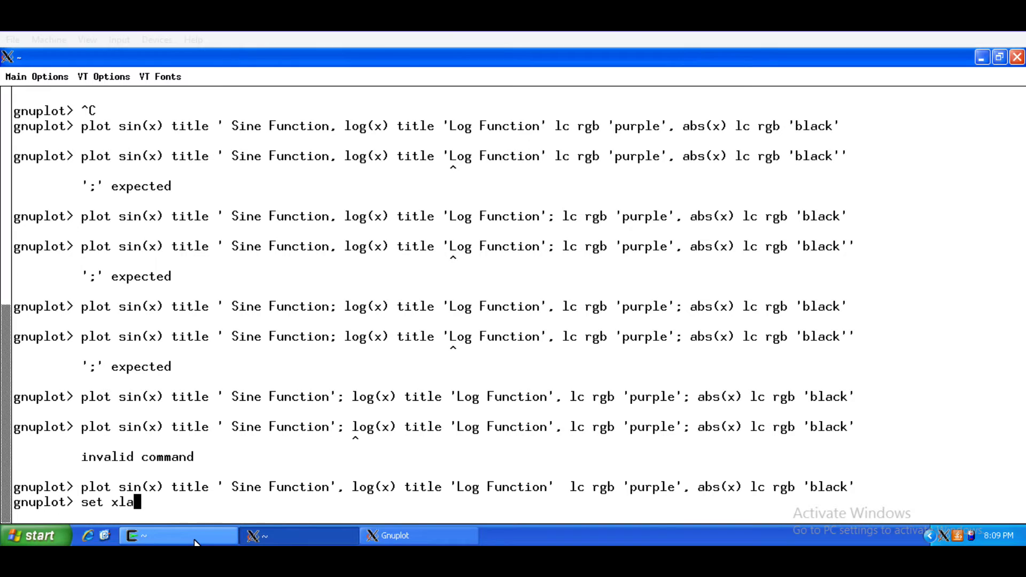
{"action": "type", "text": "bel 'myfub"}
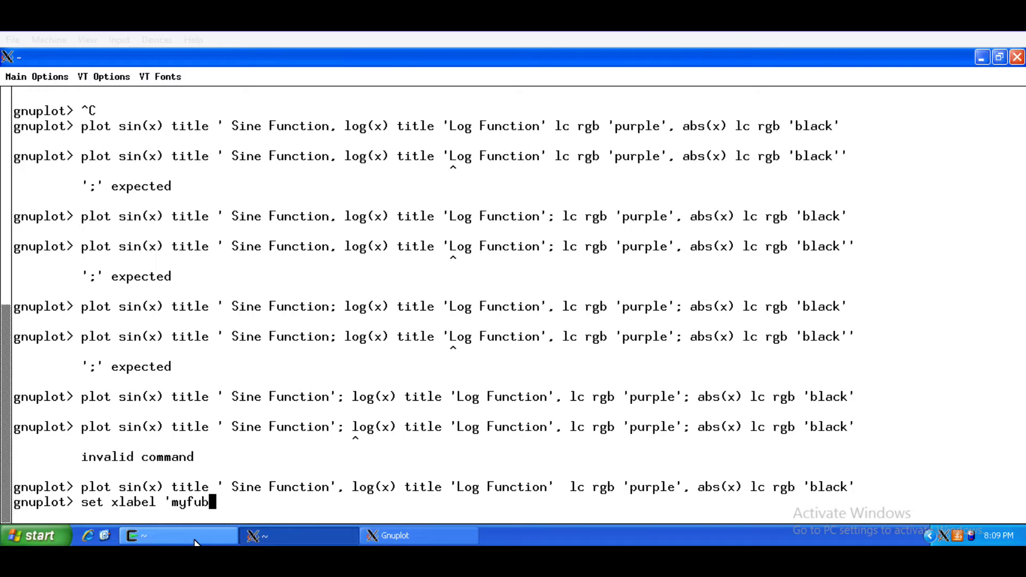
{"action": "key", "text": "BackSpace"}
{"action": "type", "text": "nction'"}
{"action": "key", "text": "BackSpace"}
{"action": "type", "text": "s'"}
{"action": "key", "text": "Return"}
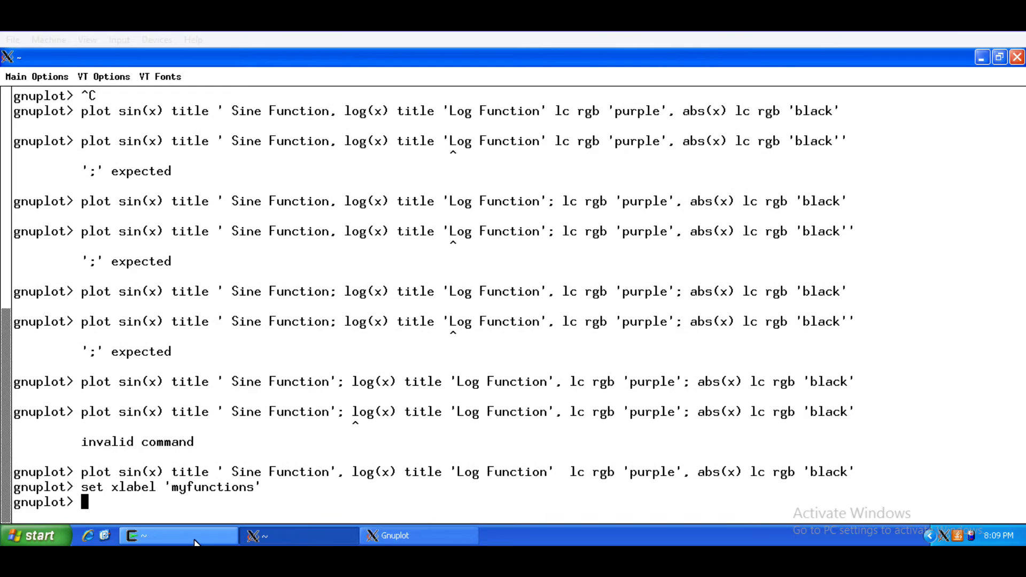
Step: Set the y-axis label to 'amplitudes' and replot the graph
{"action": "key", "text": "Up"}
{"action": "key", "text": "Left"}
{"action": "key", "text": "Left"}
{"action": "key", "text": "Left"}
{"action": "key", "text": "Left"}
{"action": "key", "text": "Left"}
{"action": "key", "text": "Left"}
{"action": "key", "text": "Left"}
{"action": "key", "text": "Left"}
{"action": "key", "text": "Left"}
{"action": "key", "text": "Left"}
{"action": "key", "text": "Left"}
{"action": "key", "text": "Left"}
{"action": "key", "text": "Left"}
{"action": "key", "text": "Left"}
{"action": "key", "text": "Left"}
{"action": "key", "text": "Left"}
{"action": "key", "text": "Left"}
{"action": "key", "text": "Left"}
{"action": "key", "text": "Left"}
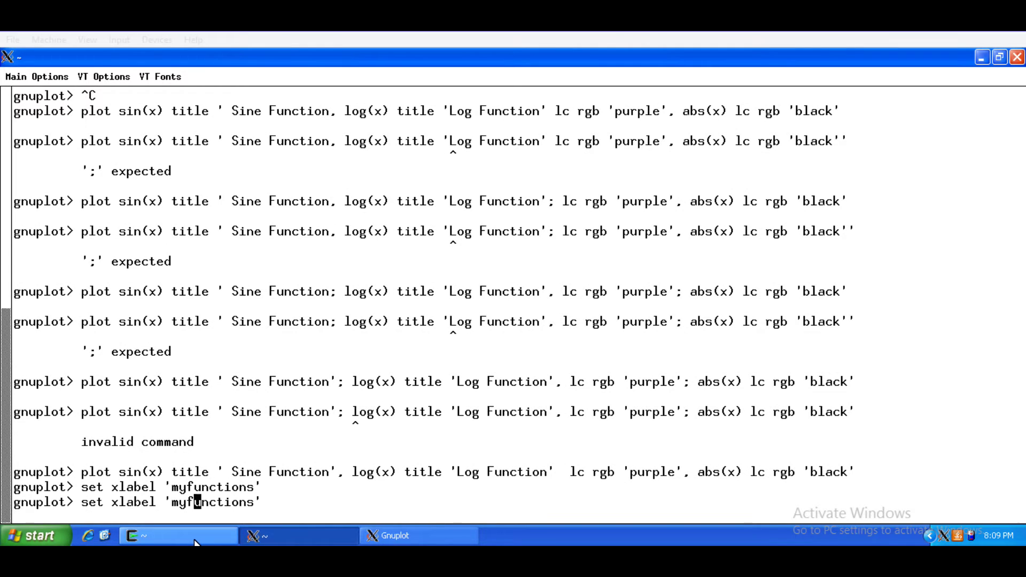
{"action": "key", "text": "BackSpace"}
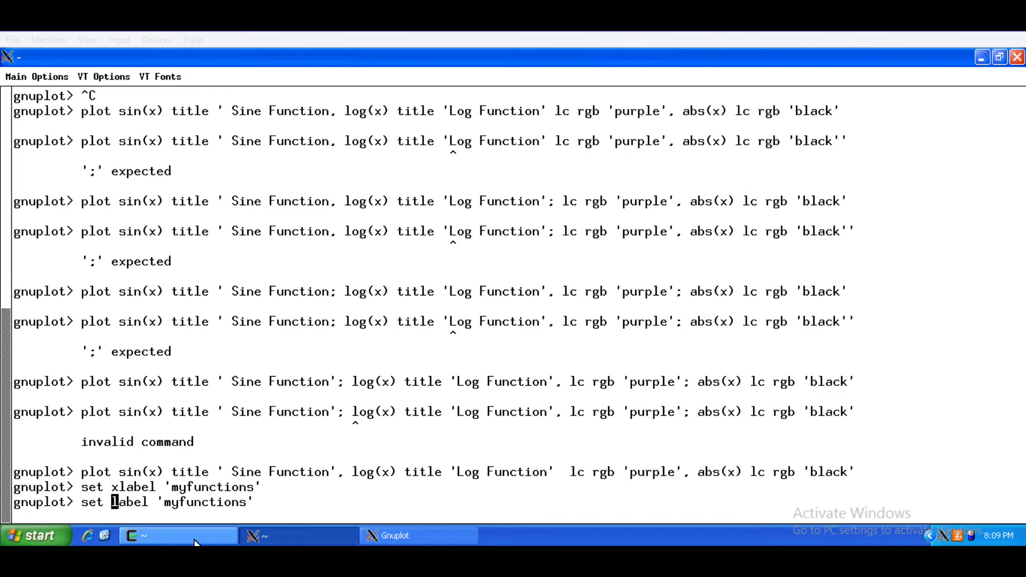
{"action": "type", "text": "y"}
{"action": "key", "text": "Right"}
{"action": "key", "text": "Right"}
{"action": "key", "text": "Right"}
{"action": "key", "text": "Right"}
{"action": "key", "text": "Right"}
{"action": "key", "text": "Right"}
{"action": "key", "text": "Right"}
{"action": "key", "text": "Right"}
{"action": "key", "text": "Right"}
{"action": "key", "text": "Right"}
{"action": "key", "text": "Right"}
{"action": "key", "text": "Right"}
{"action": "key", "text": "Right"}
{"action": "key", "text": "Right"}
{"action": "key", "text": "Right"}
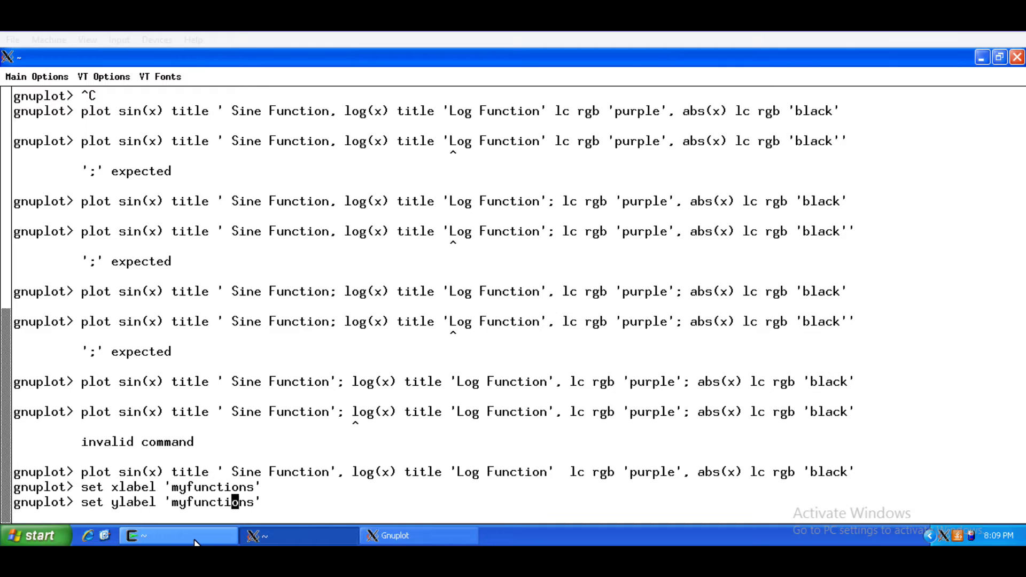
{"action": "key", "text": "Right"}
{"action": "key", "text": "Right"}
{"action": "key", "text": "Right"}
{"action": "key", "text": "BackSpace"}
{"action": "key", "text": "BackSpace"}
{"action": "key", "text": "BackSpace"}
{"action": "key", "text": "BackSpace"}
{"action": "key", "text": "BackSpace"}
{"action": "key", "text": "BackSpace"}
{"action": "key", "text": "BackSpace"}
{"action": "key", "text": "BackSpace"}
{"action": "key", "text": "BackSpace"}
{"action": "key", "text": "BackSpace"}
{"action": "key", "text": "BackSpace"}
{"action": "type", "text": "a"}
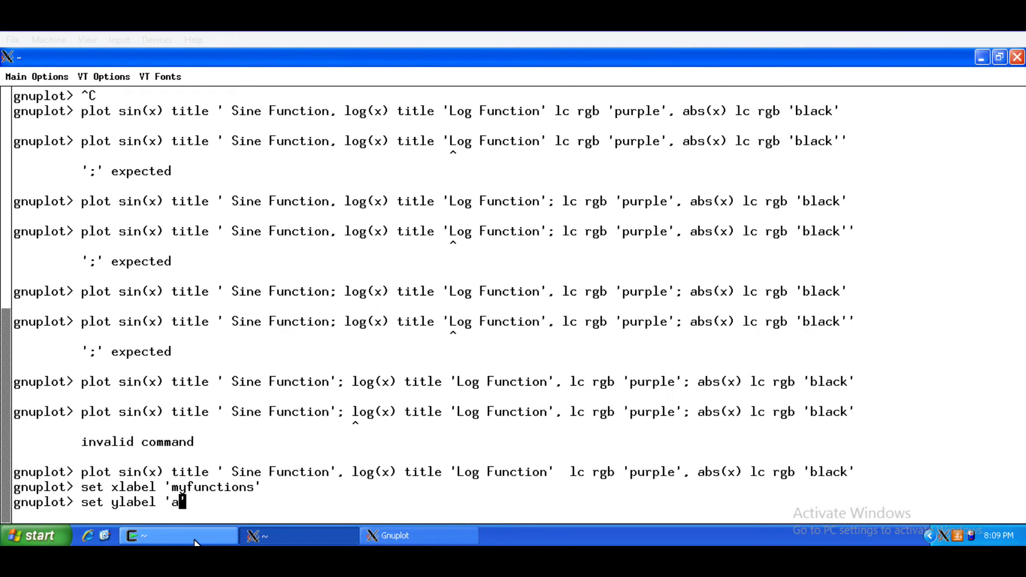
{"action": "type", "text": "mplitues"}
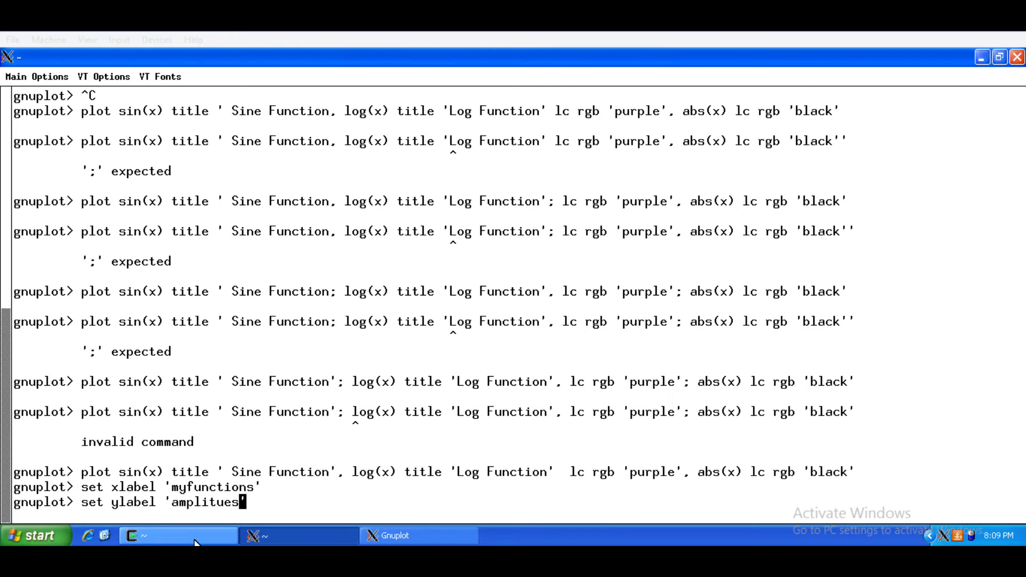
{"action": "key", "text": "Left"}
{"action": "key", "text": "Left"}
{"action": "type", "text": "d"}
{"action": "key", "text": "Return"}
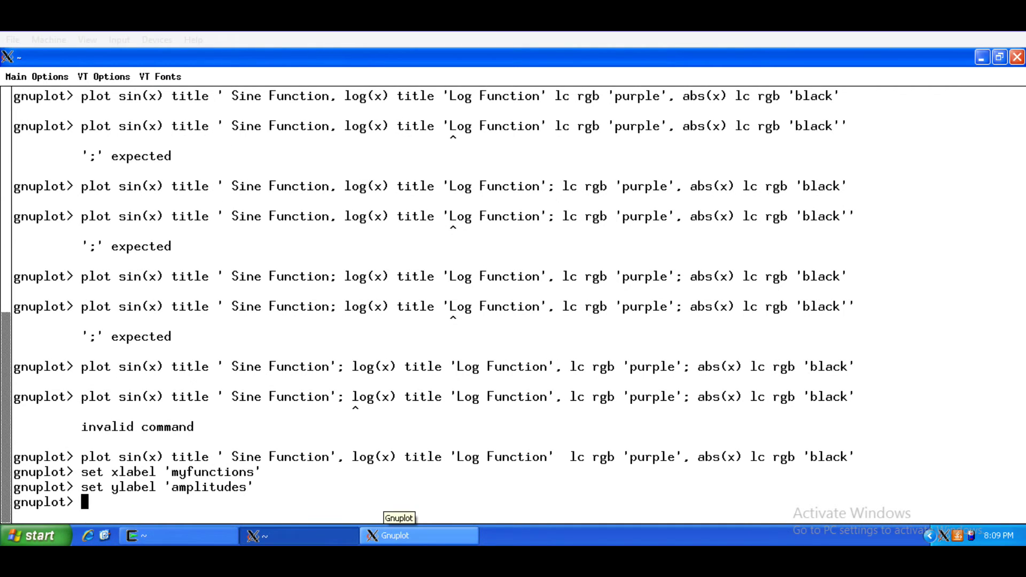
{"action": "type", "text": "replot"}
{"action": "key", "text": "Return"}
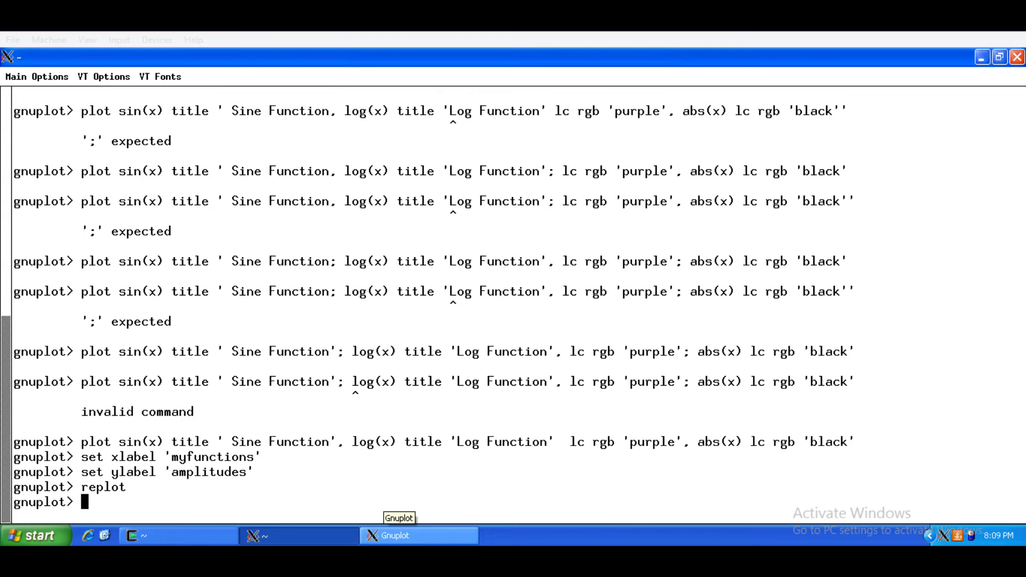
{"action": "left_click", "coordinate": [441, 539]}
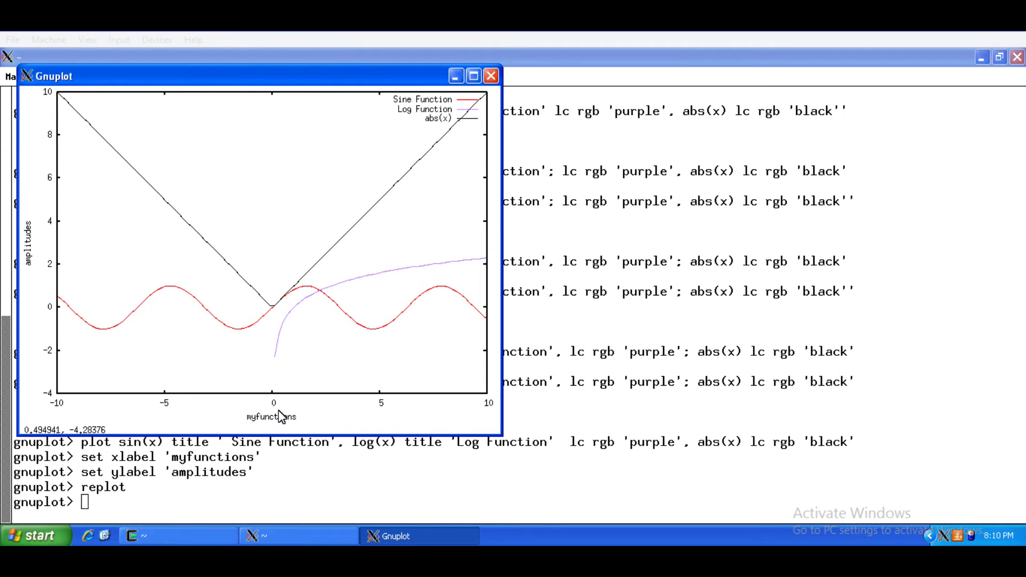
{"action": "left_click", "coordinate": [457, 77]}
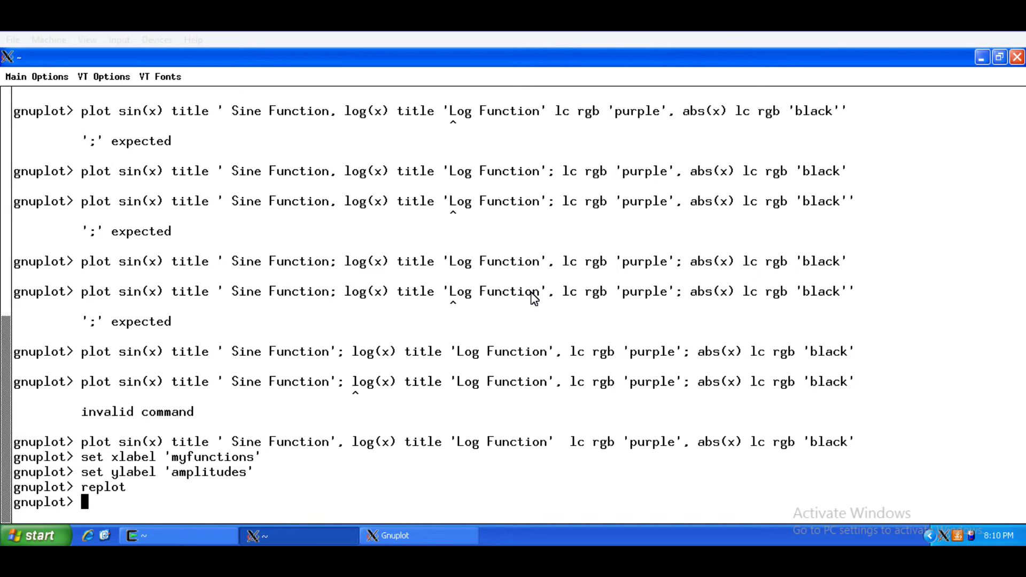
{"action": "type", "text": "plot besj"}
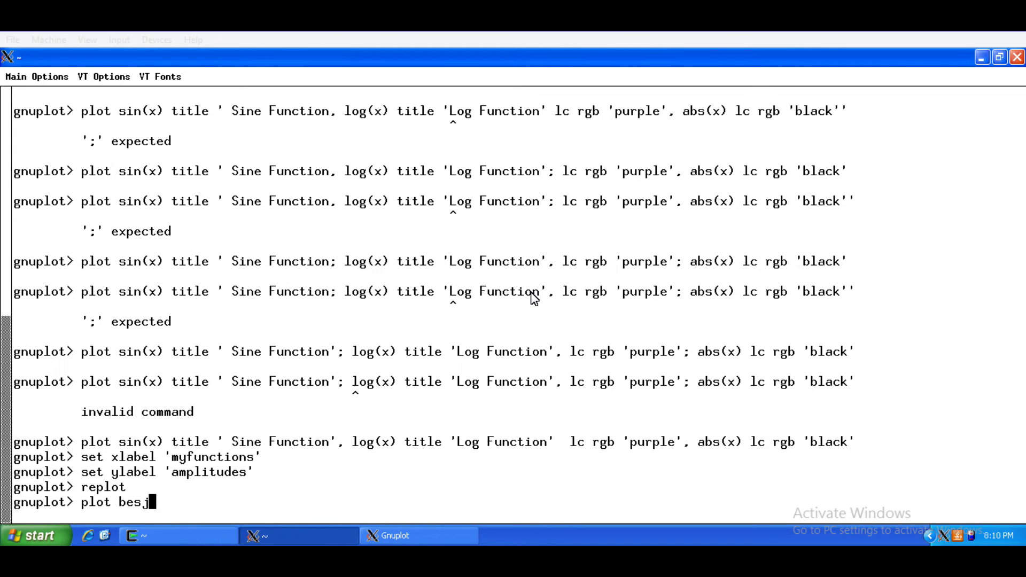
{"action": "type", "text": "0(x), besy"}
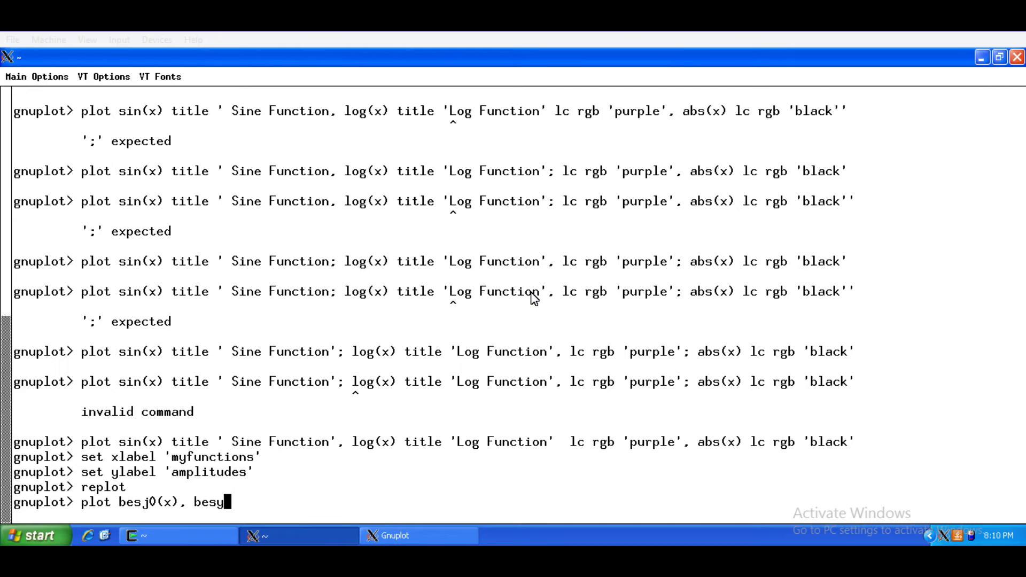
{"action": "type", "text": "0(x)"}
Step: Run 'plot besj0(x), besy0(x)' and view both Bessel curves in the Gnuplot window
{"action": "key", "text": "Return"}
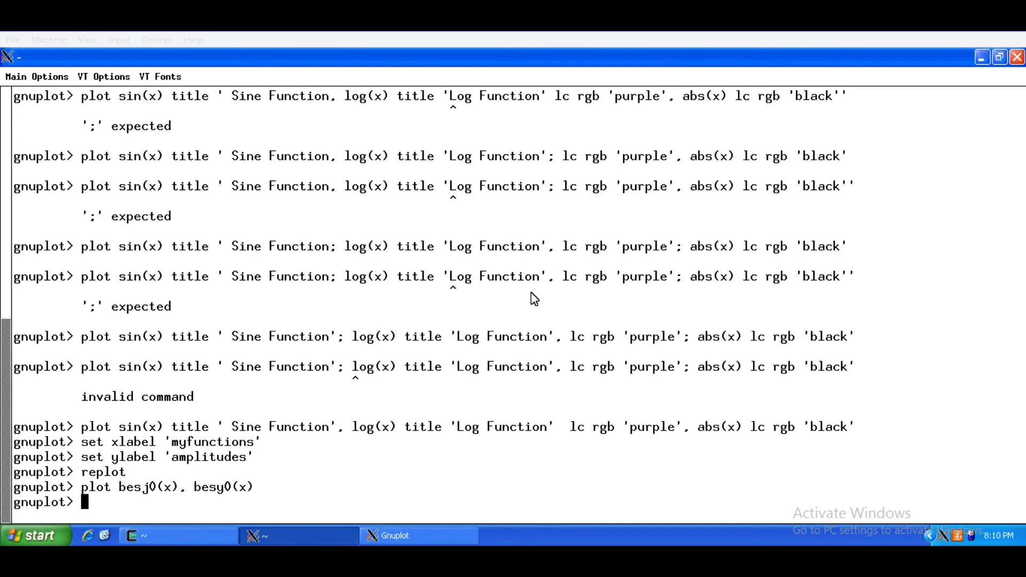
{"action": "left_click", "coordinate": [419, 534]}
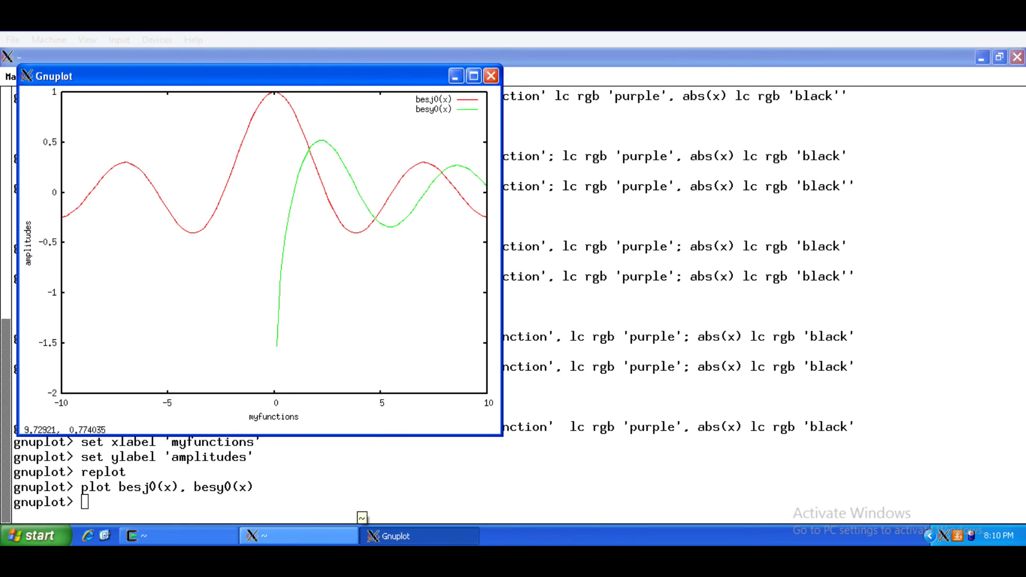
{"action": "left_click", "coordinate": [296, 508]}
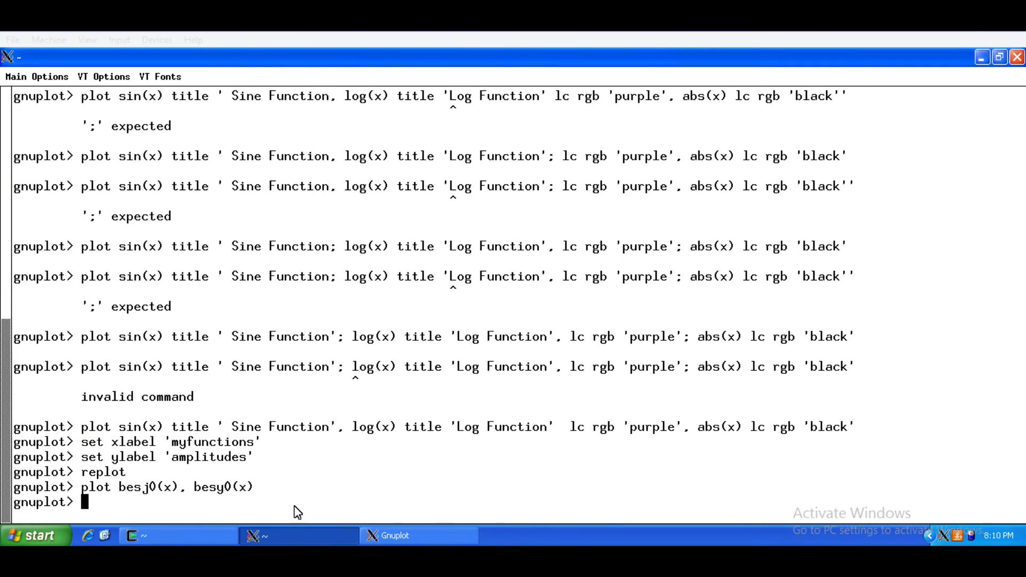
Step: Turn the recalled Bessel command into 'splot besj0(x), besy0(x)', run it, and view the 3D surfaces
{"action": "type", "text": "splot"}
{"action": "key", "text": "Up"}
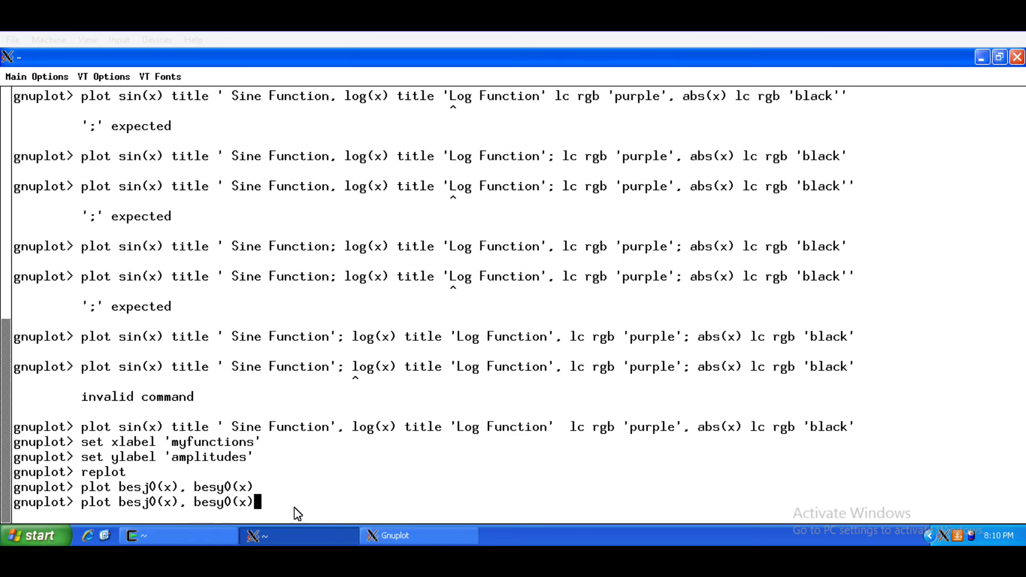
{"action": "key", "text": "Left"}
{"action": "key", "text": "Left"}
{"action": "key", "text": "Left"}
{"action": "key", "text": "Left"}
{"action": "key", "text": "Left"}
{"action": "key", "text": "Left"}
{"action": "key", "text": "Left"}
{"action": "key", "text": "Left"}
{"action": "key", "text": "Left"}
{"action": "key", "text": "Left"}
{"action": "key", "text": "Left"}
{"action": "key", "text": "Left"}
{"action": "key", "text": "Left"}
{"action": "key", "text": "Left"}
{"action": "key", "text": "Left"}
{"action": "key", "text": "Left"}
{"action": "key", "text": "Left"}
{"action": "key", "text": "Left"}
{"action": "key", "text": "Left"}
{"action": "key", "text": "Left"}
{"action": "key", "text": "Left"}
{"action": "key", "text": "Left"}
{"action": "key", "text": "Left"}
{"action": "type", "text": "s"}
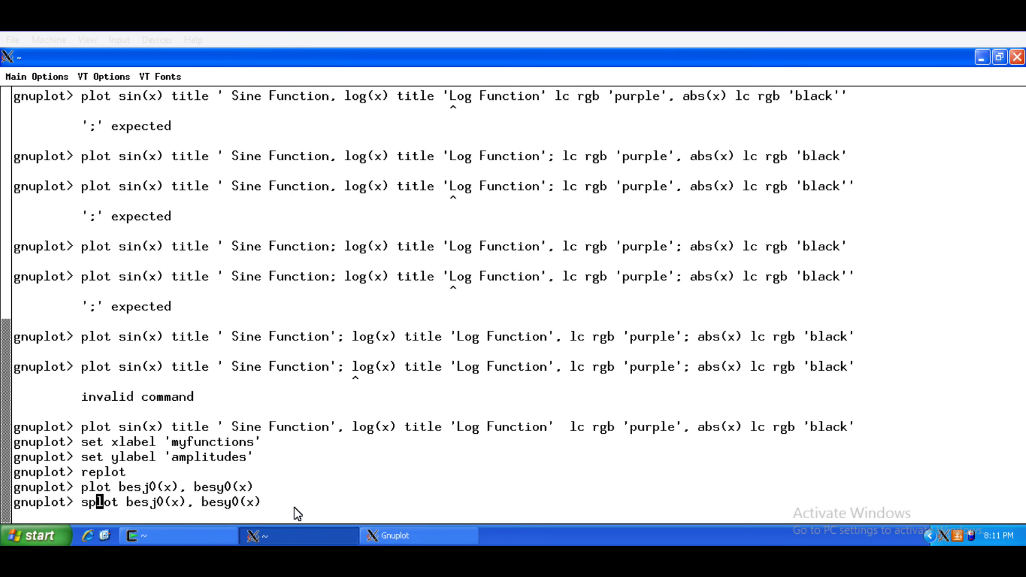
{"action": "key", "text": "Right"}
{"action": "key", "text": "Right"}
{"action": "key", "text": "Right"}
{"action": "key", "text": "Right"}
{"action": "key", "text": "Right"}
{"action": "key", "text": "Right"}
{"action": "key", "text": "Right"}
{"action": "key", "text": "Right"}
{"action": "key", "text": "Right"}
{"action": "key", "text": "Right"}
{"action": "key", "text": "Right"}
{"action": "key", "text": "Right"}
{"action": "key", "text": "Right"}
{"action": "key", "text": "Right"}
{"action": "key", "text": "Right"}
{"action": "key", "text": "Right"}
{"action": "key", "text": "Right"}
{"action": "key", "text": "Right"}
{"action": "key", "text": "Right"}
{"action": "key", "text": "Right"}
{"action": "key", "text": "Return"}
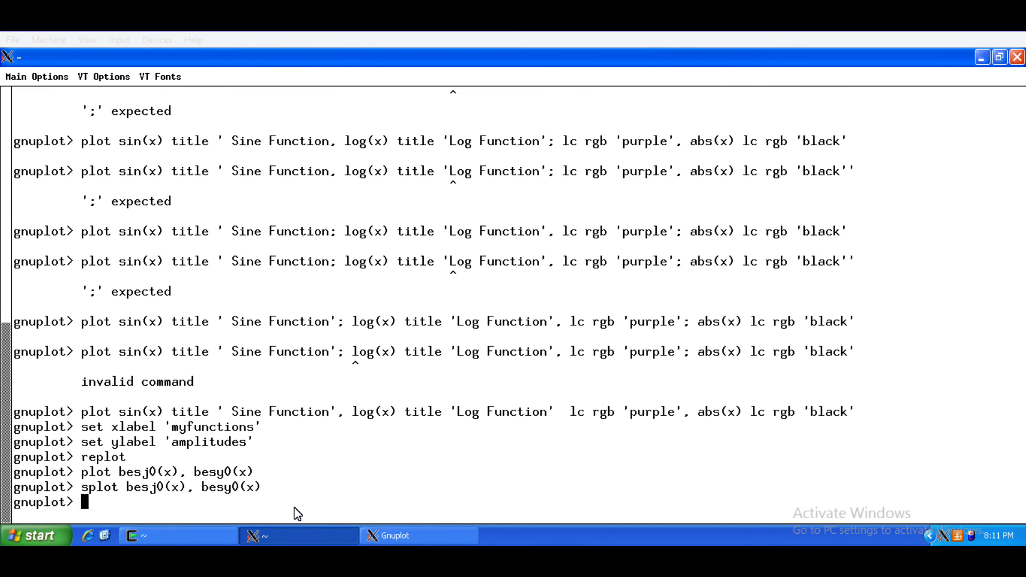
{"action": "left_click", "coordinate": [371, 531]}
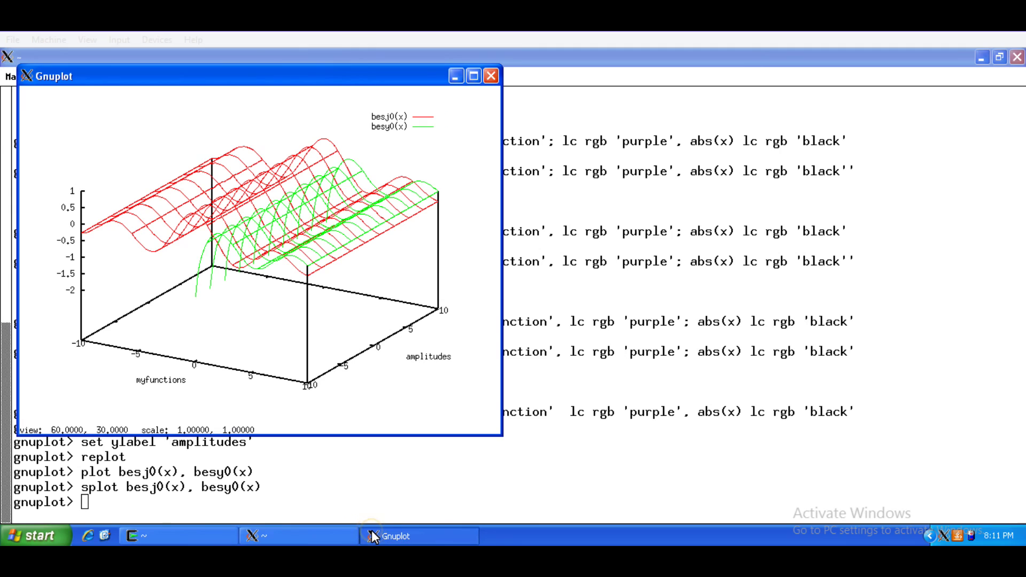